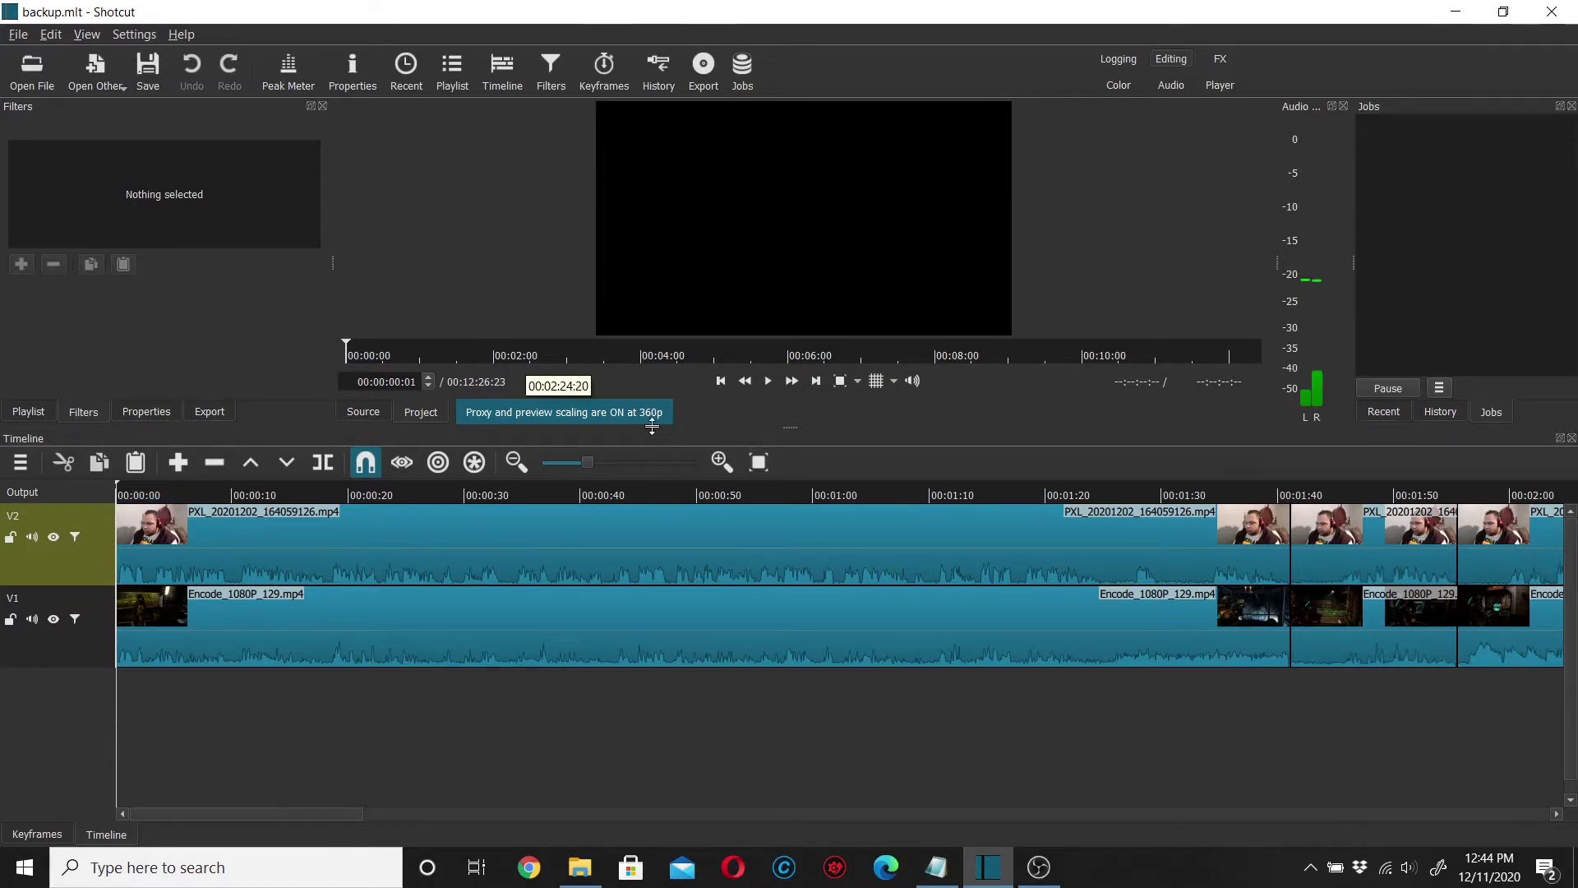
Step: Play and stop the black preview, then review the Output, V2 and V1 filter lists
left_click(769, 381)
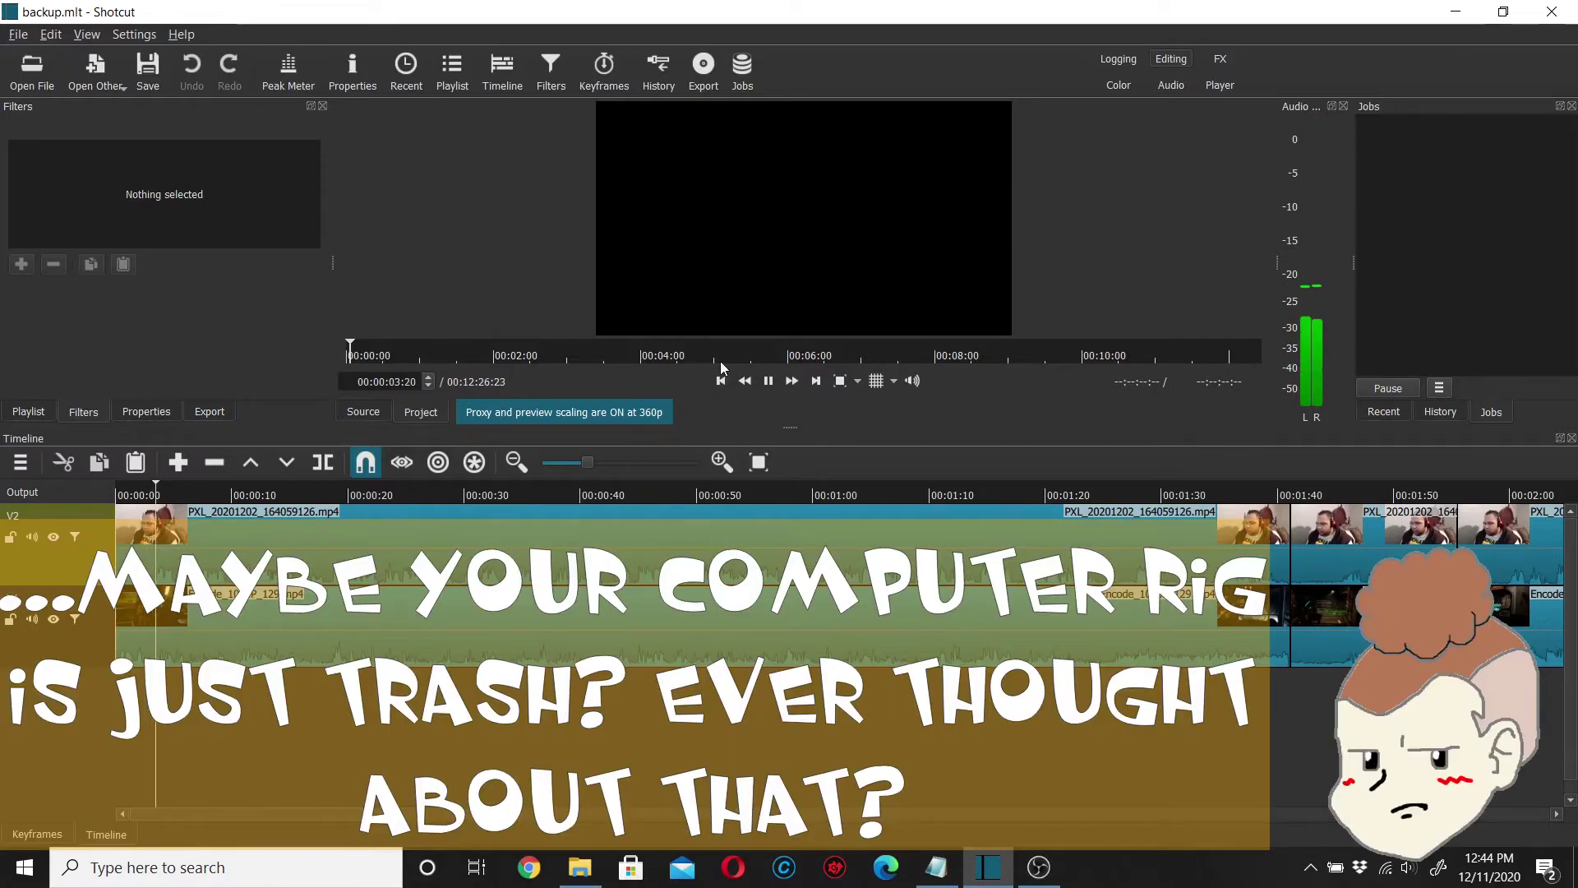
left_click(769, 381)
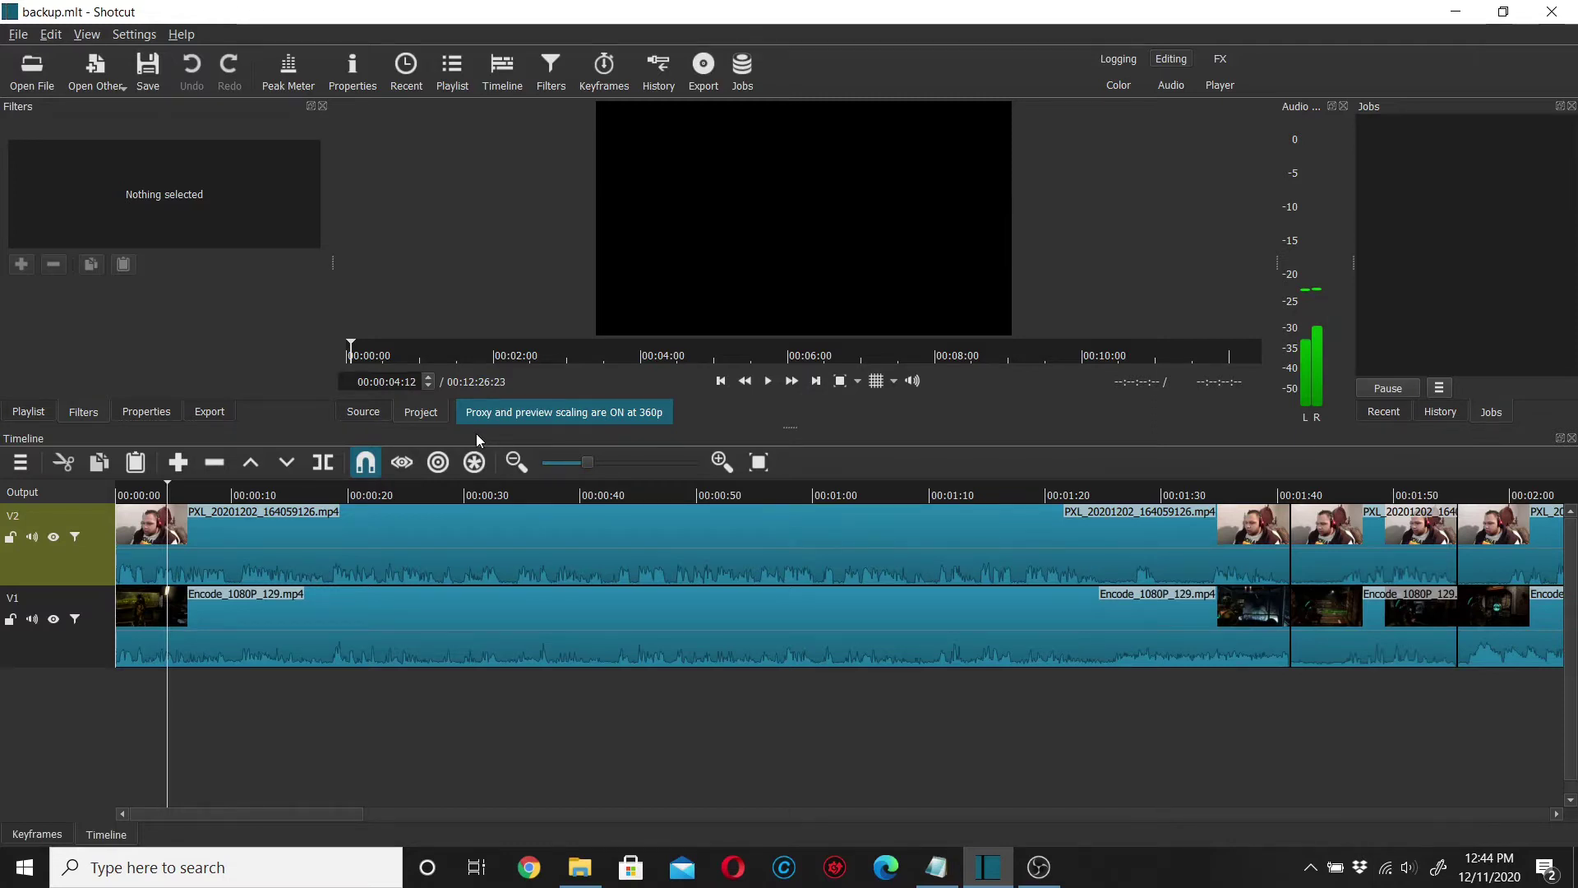
left_click(71, 496)
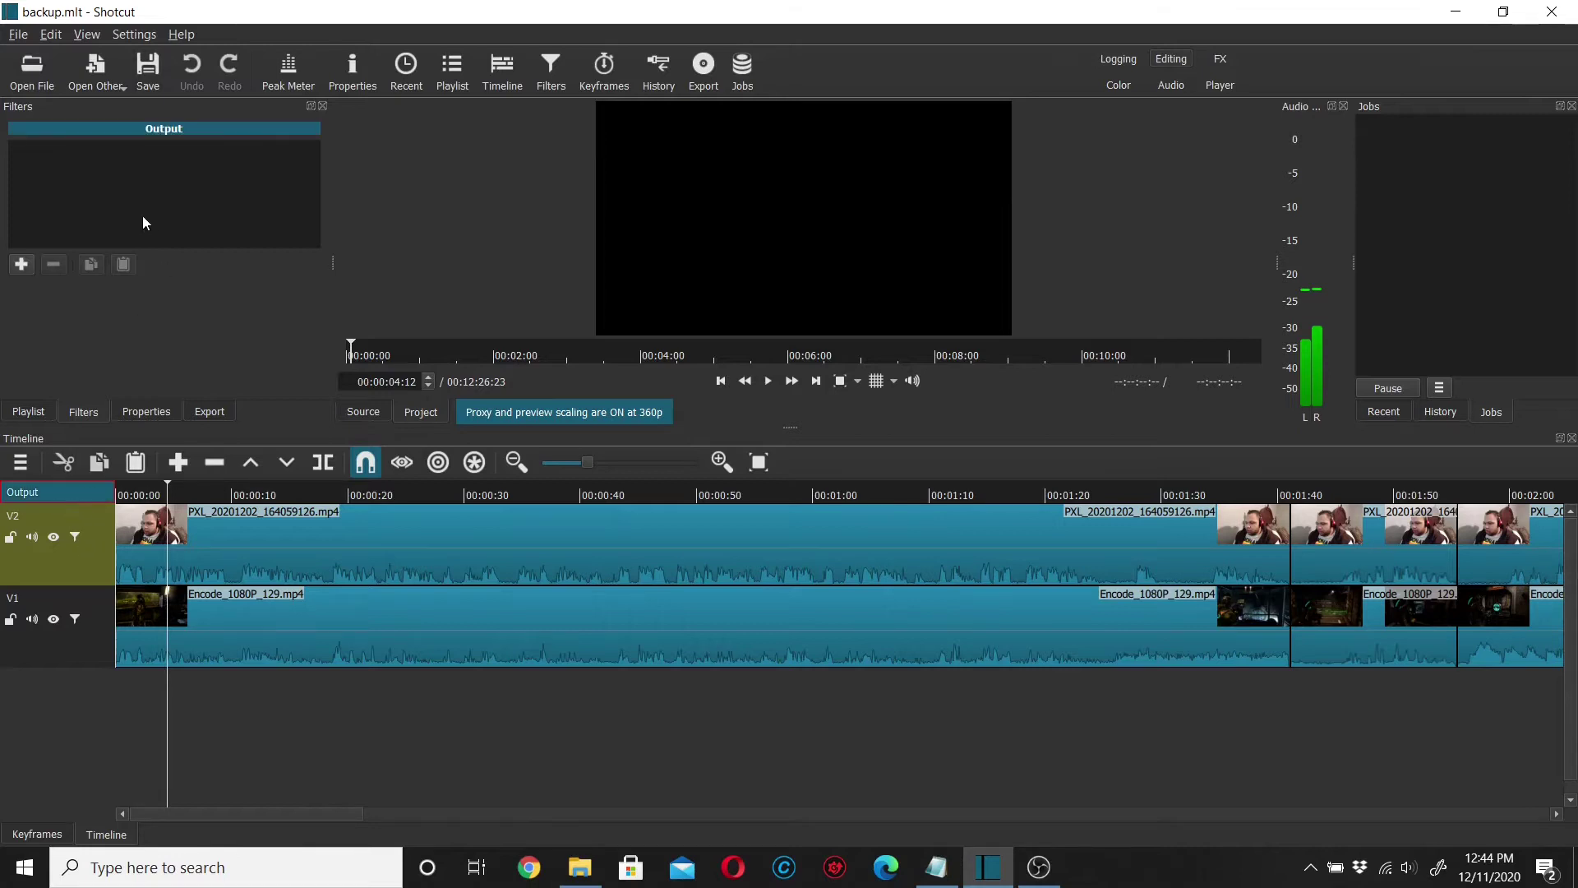
left_click(84, 576)
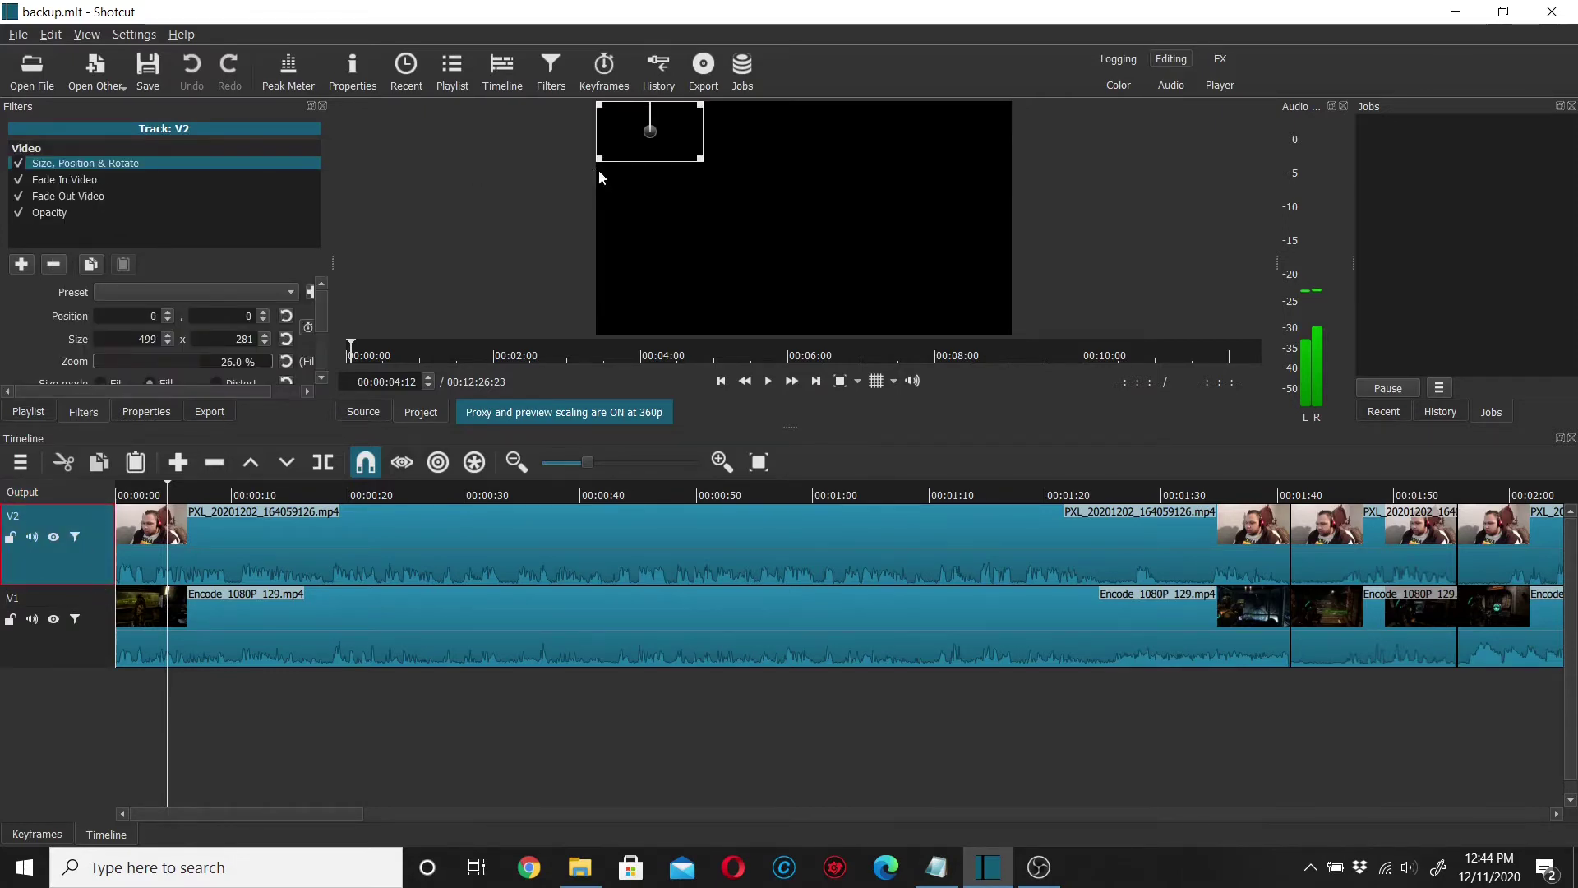
left_click(86, 664)
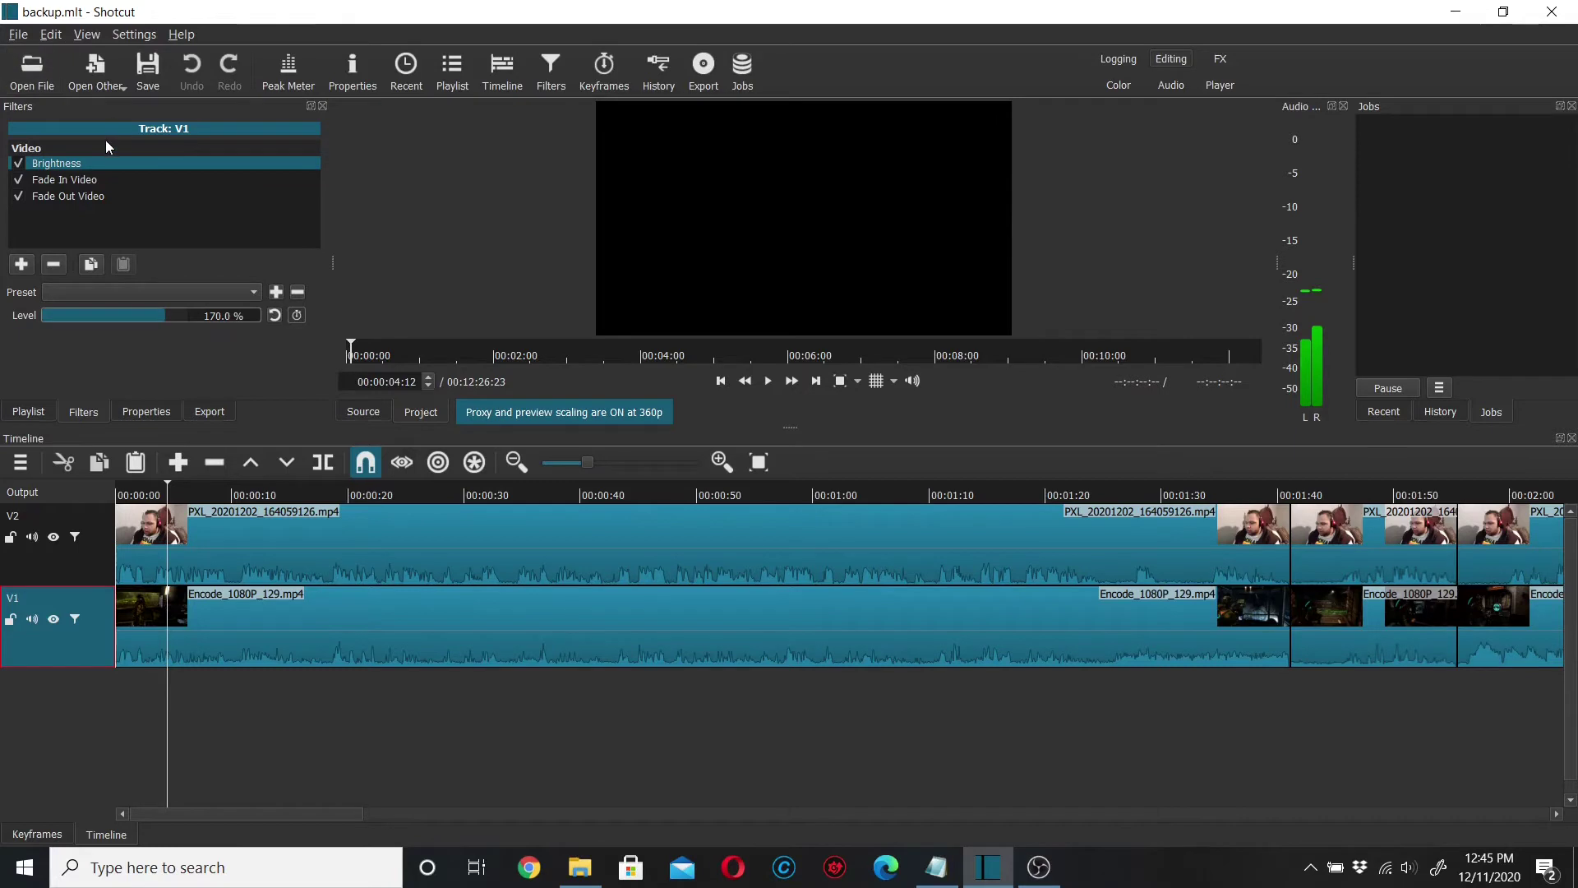
Step: Delete the Fade In Video filter from track V1, then from track V2
left_click(66, 179)
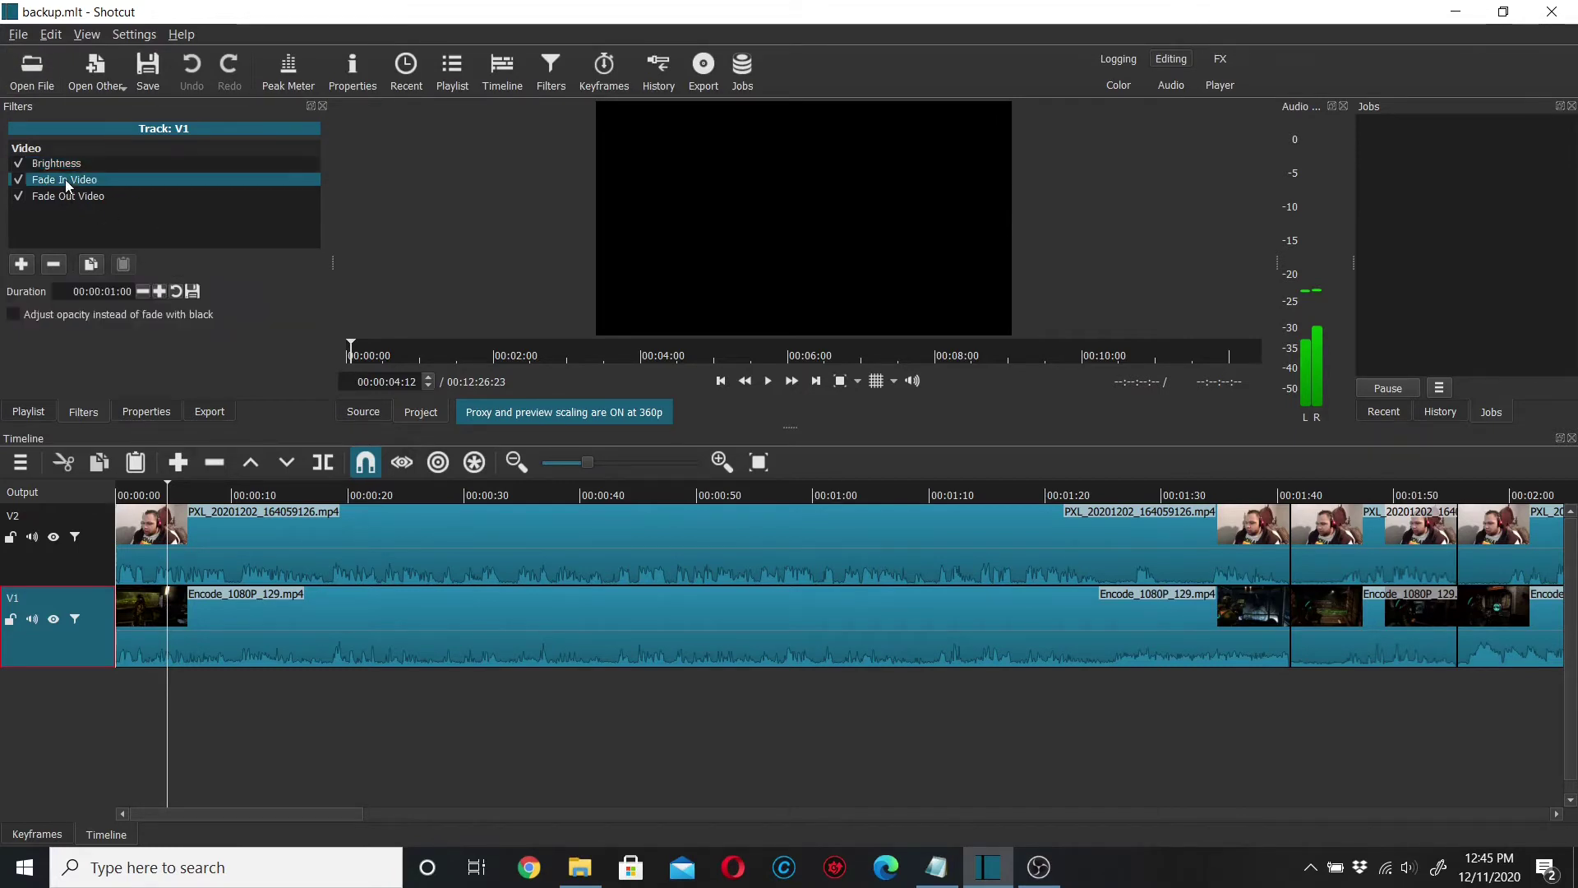
left_click(55, 265)
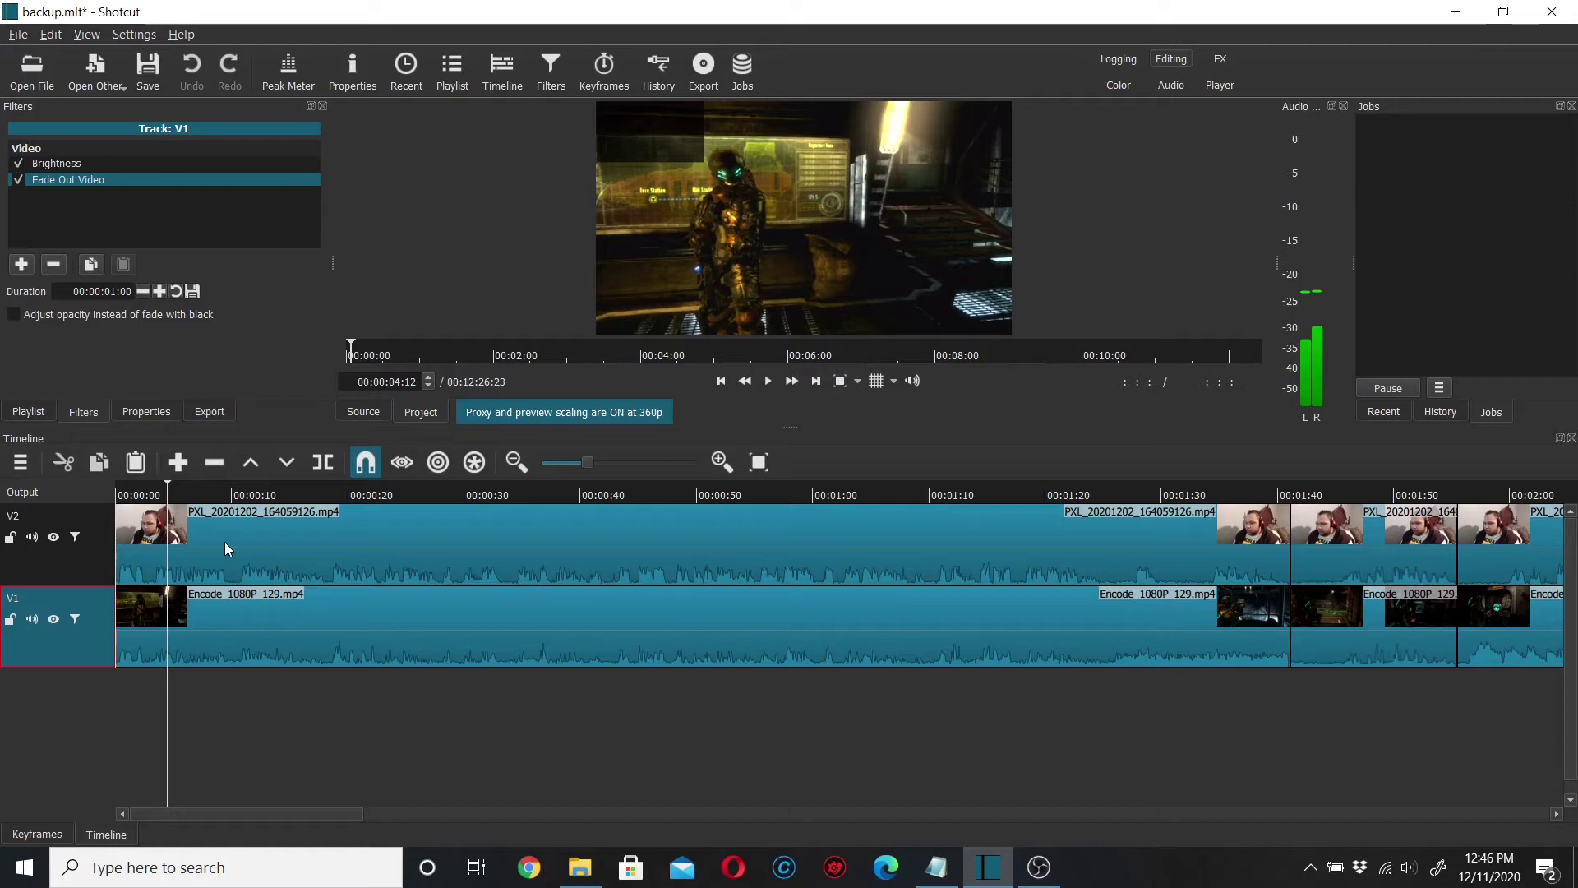
key("Up")
left_click(61, 163)
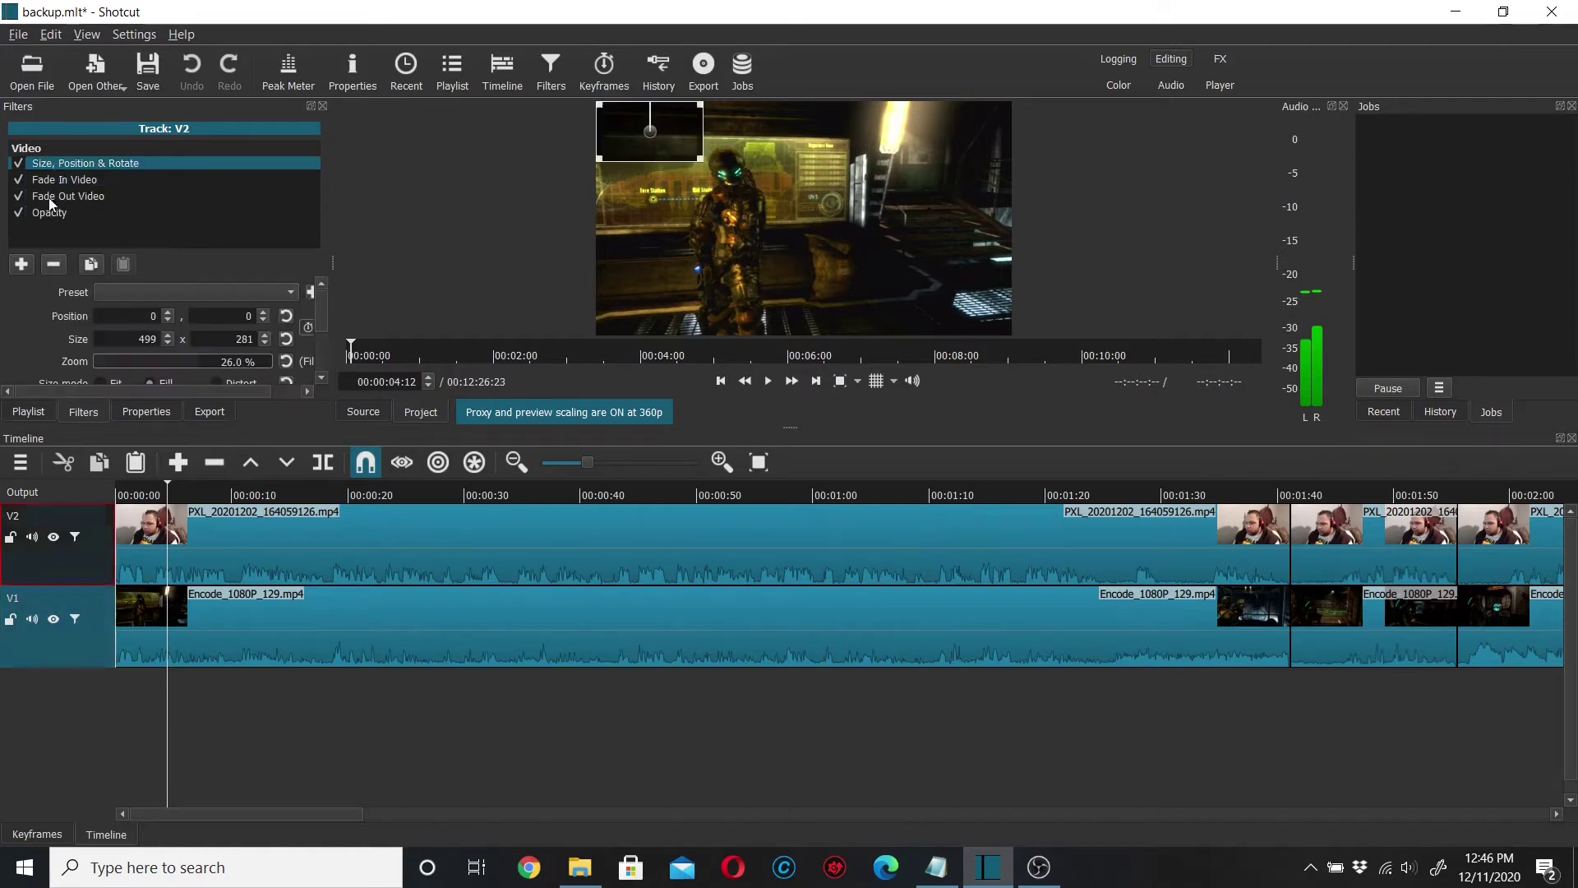
left_click(67, 180)
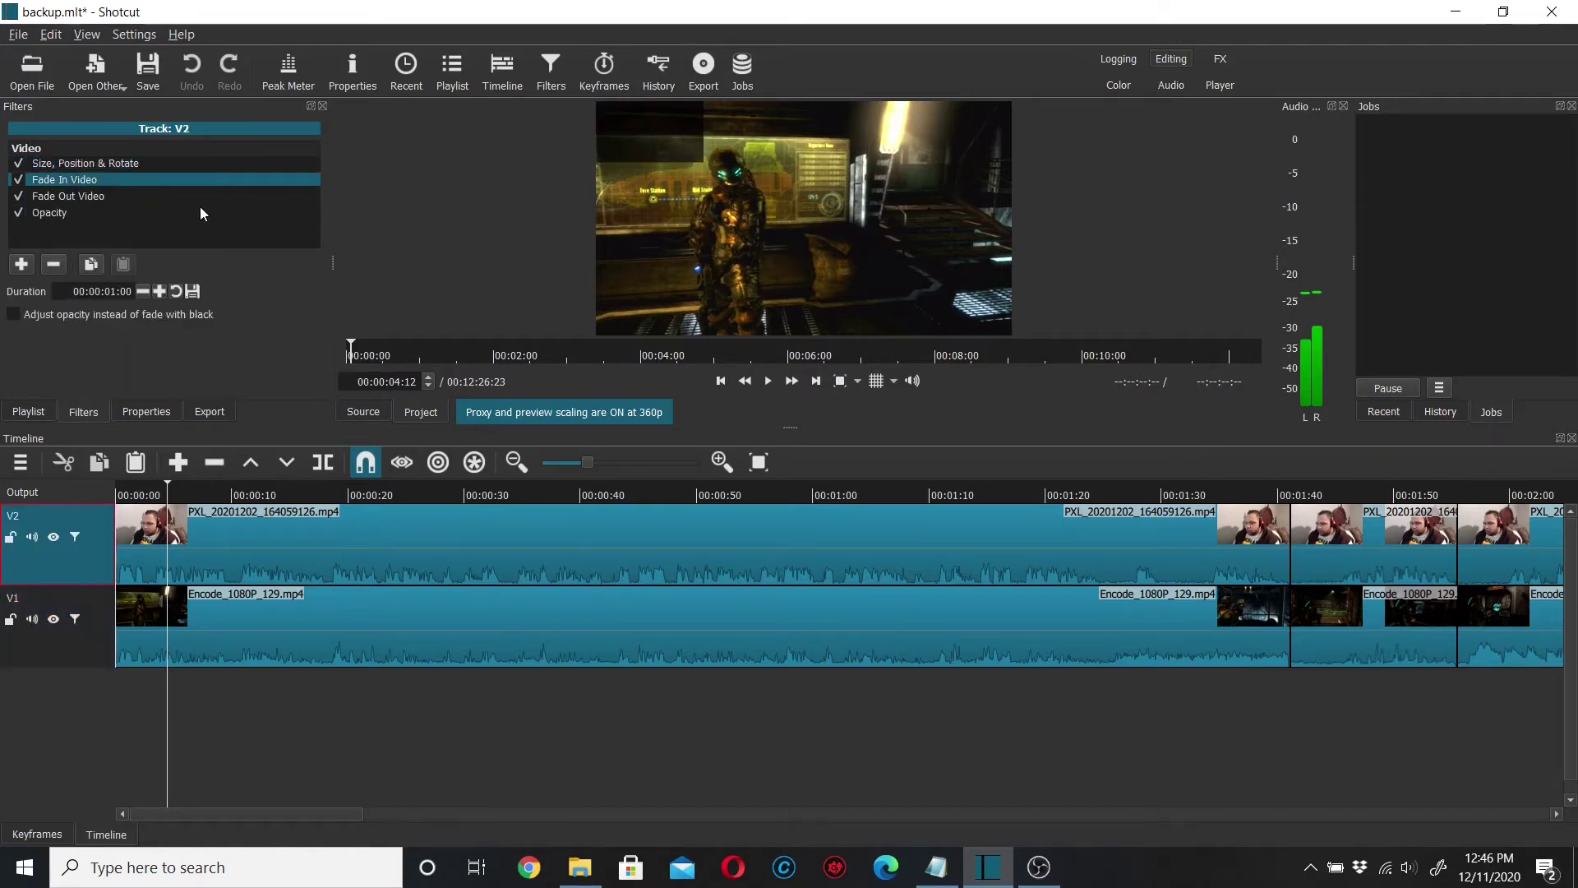
left_click(54, 264)
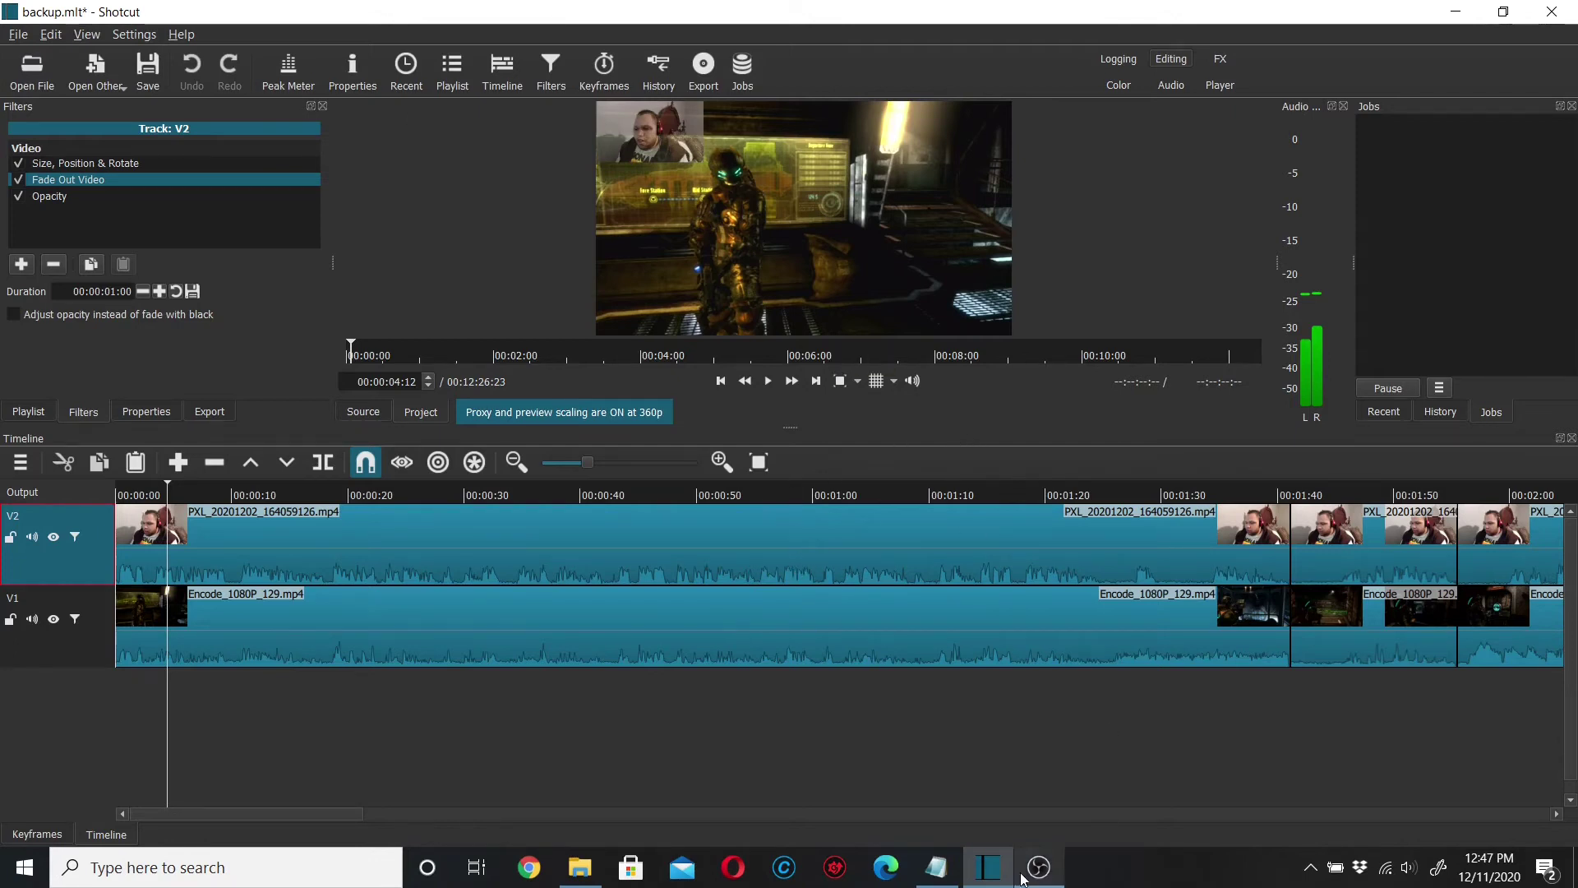
Step: Bring backup.mlt forward in Notepad and scroll to the brightness, fadeInBrightness and fadeOutBrightness filter blocks
left_click(937, 867)
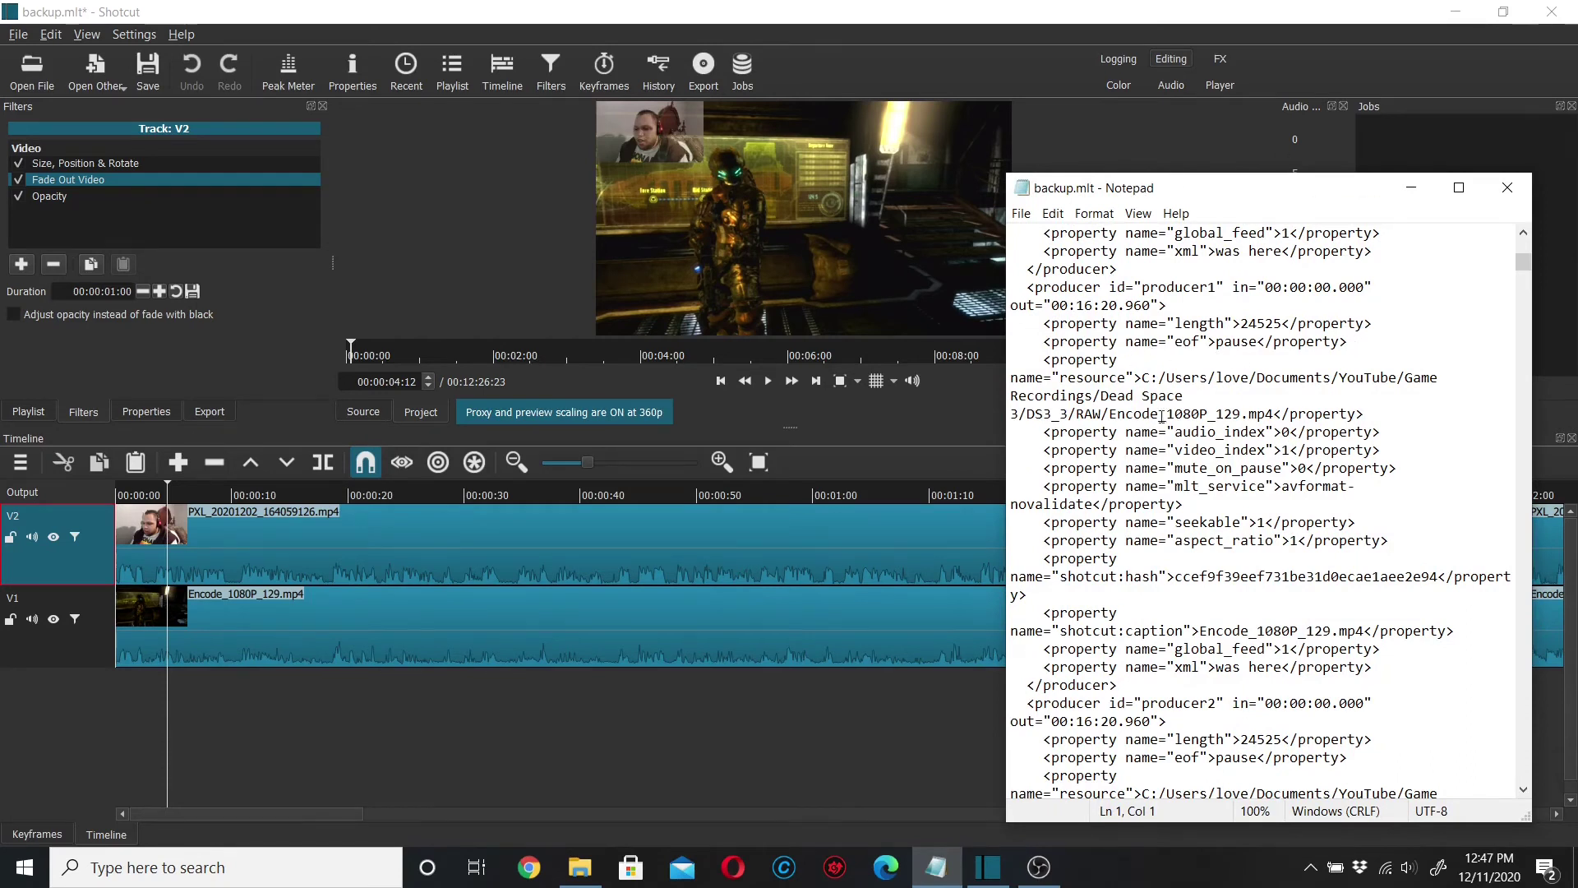
scroll(1234, 344, "down", 2)
scroll(1234, 344, "down", 10)
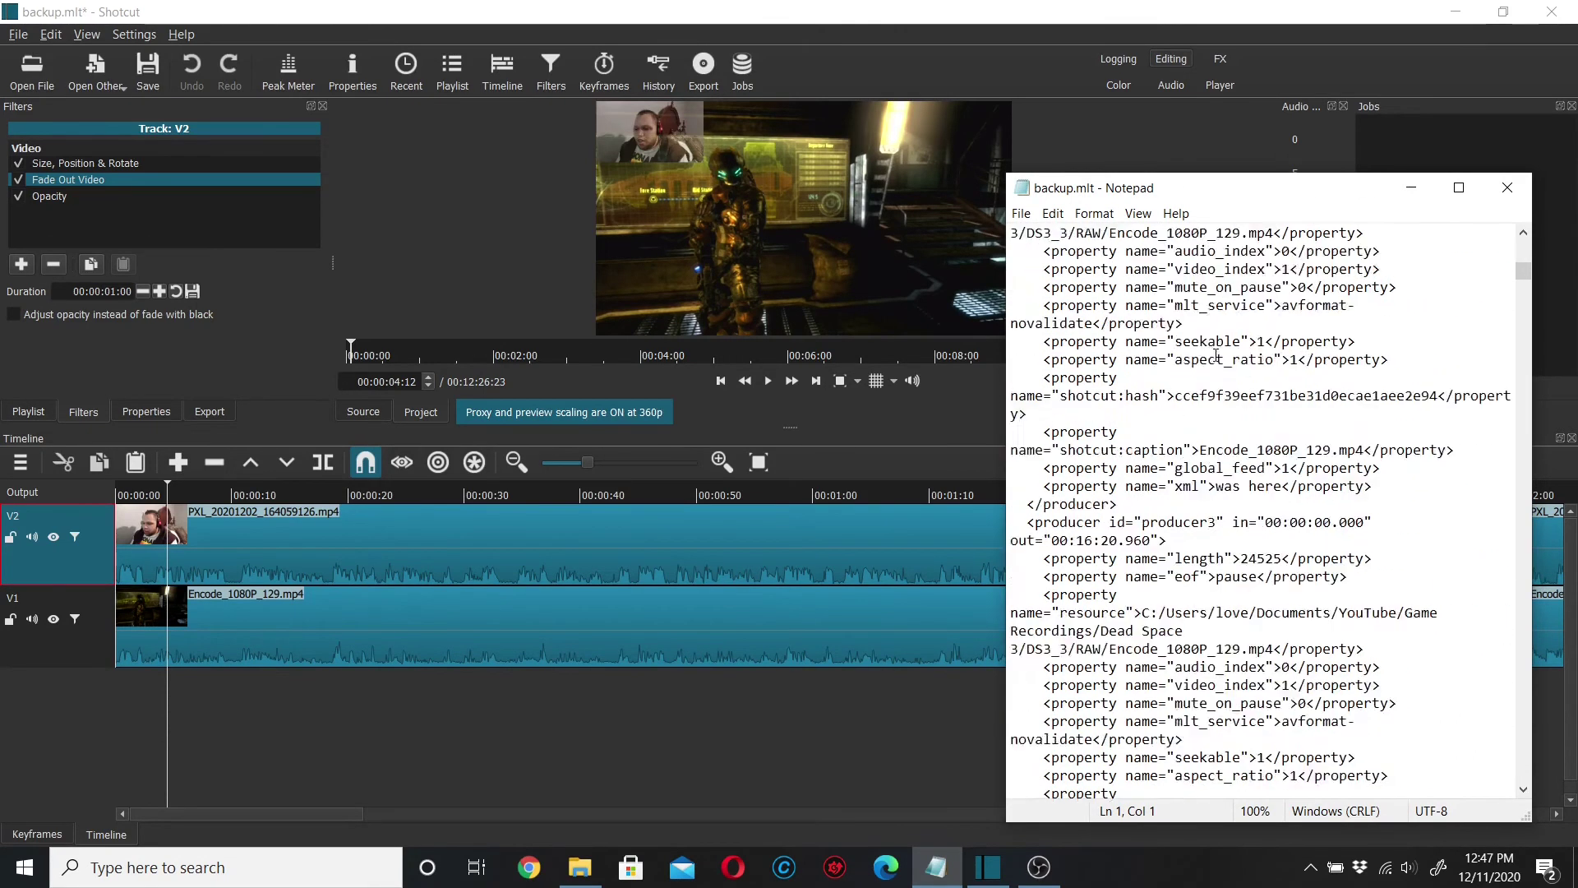
scroll(1186, 479, "down", 1)
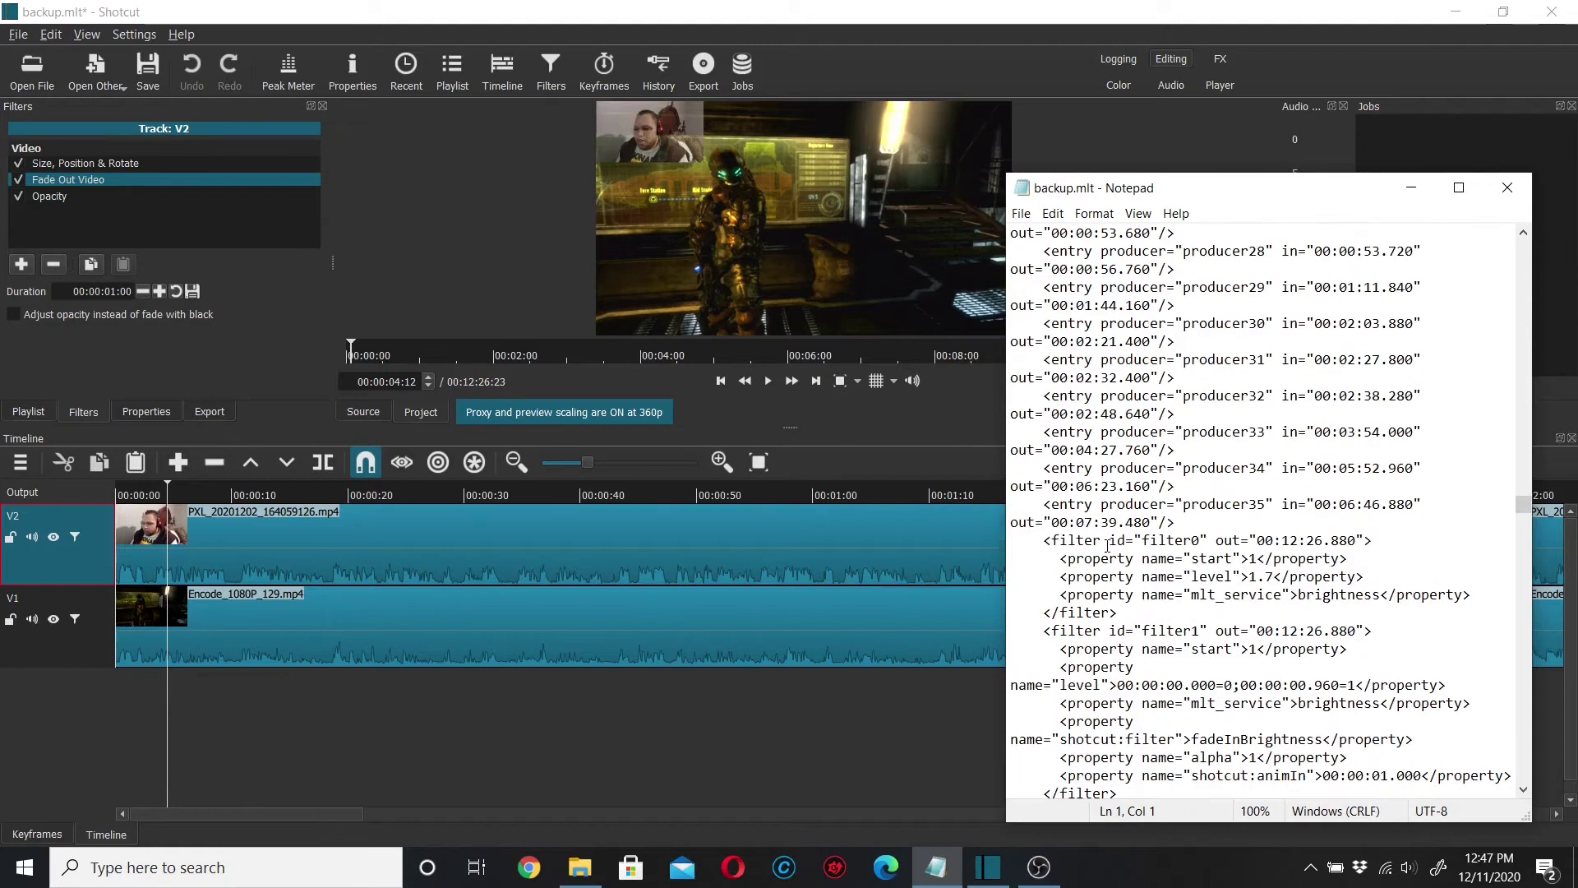
scroll(1106, 542, "down", 2)
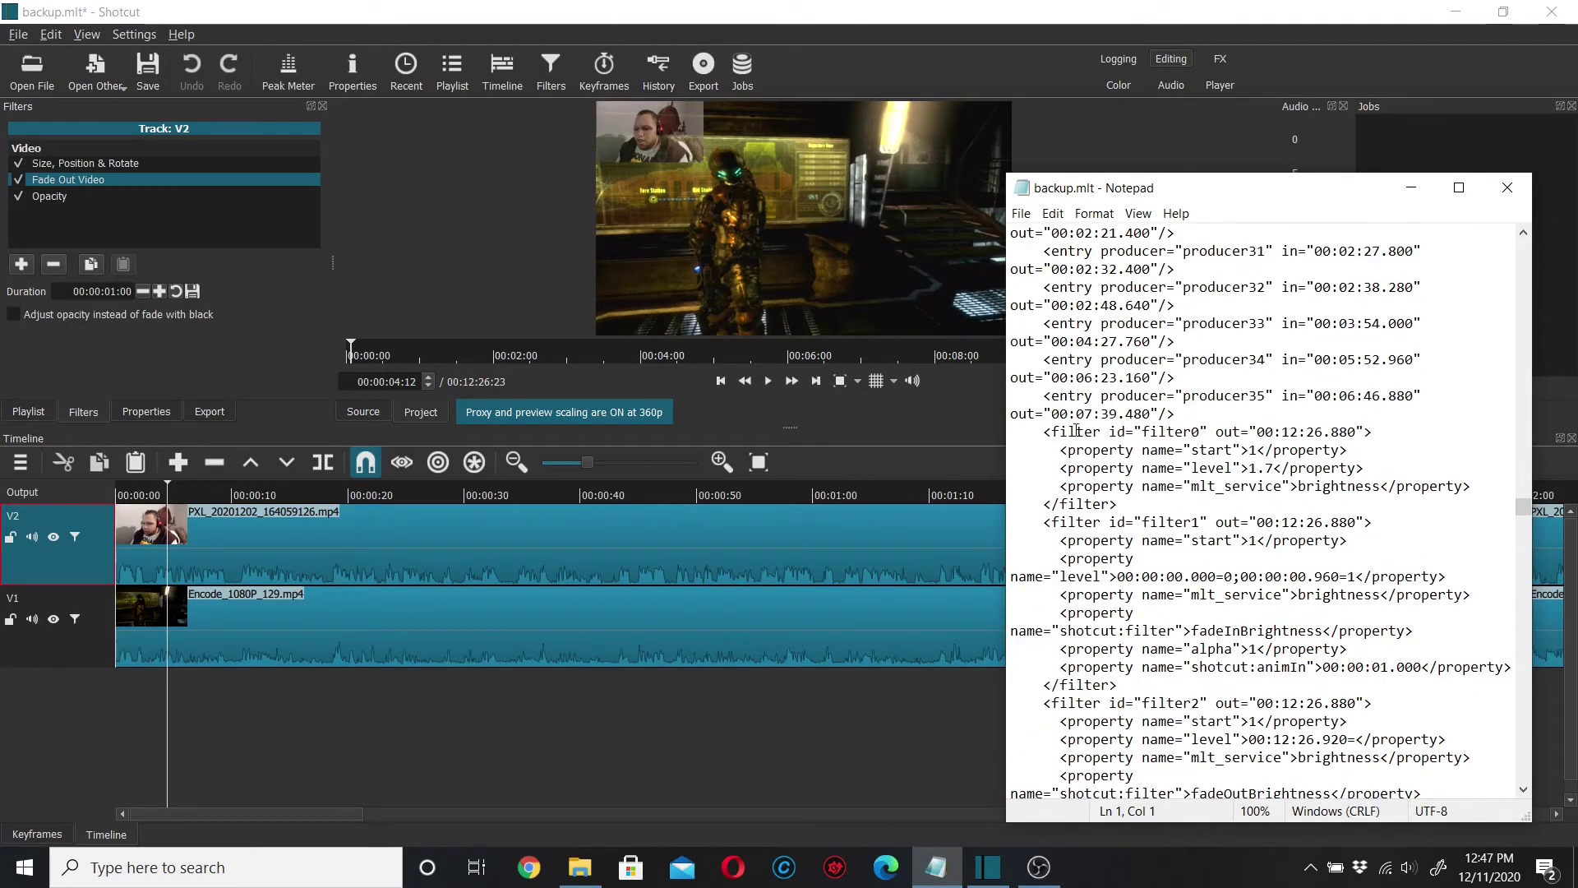
scroll(1077, 431, "down", 1)
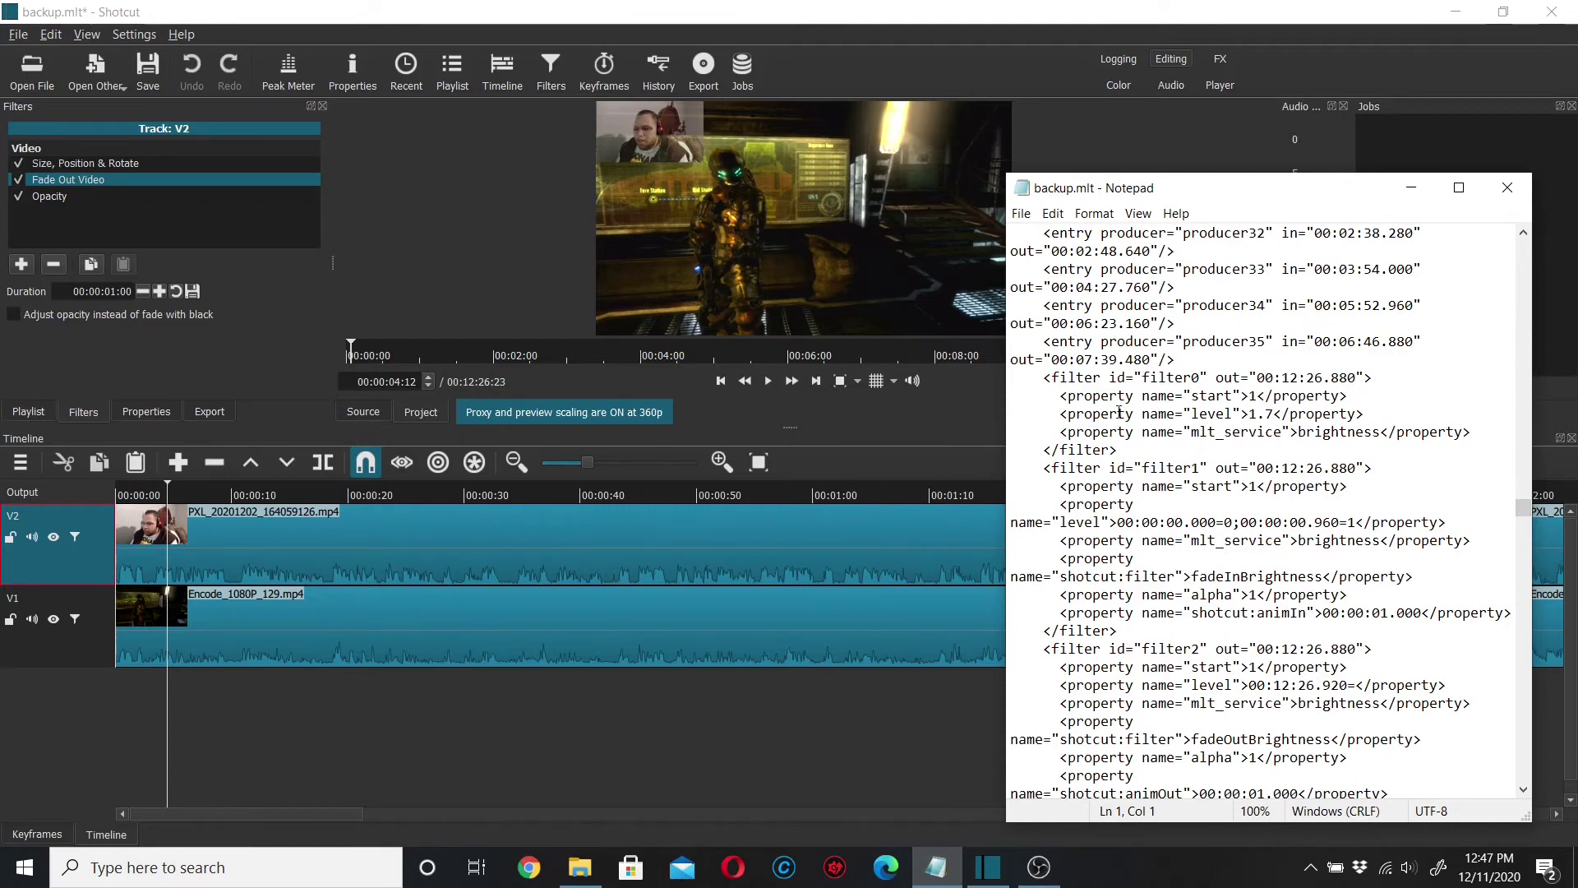
scroll(1145, 415, "down", 4)
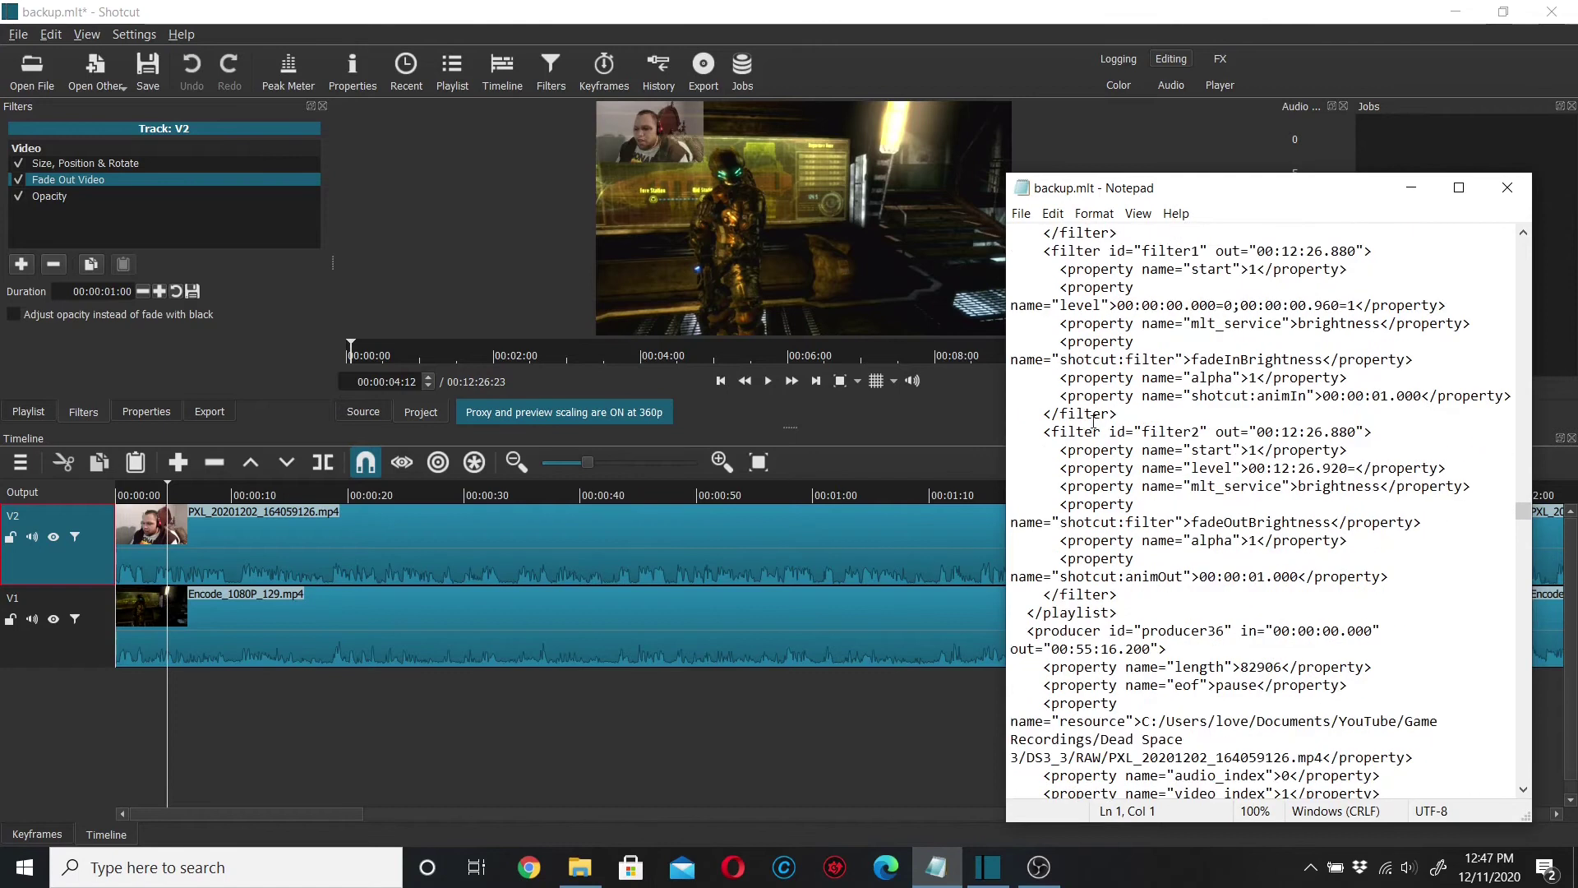
scroll(1102, 435, "down", 1)
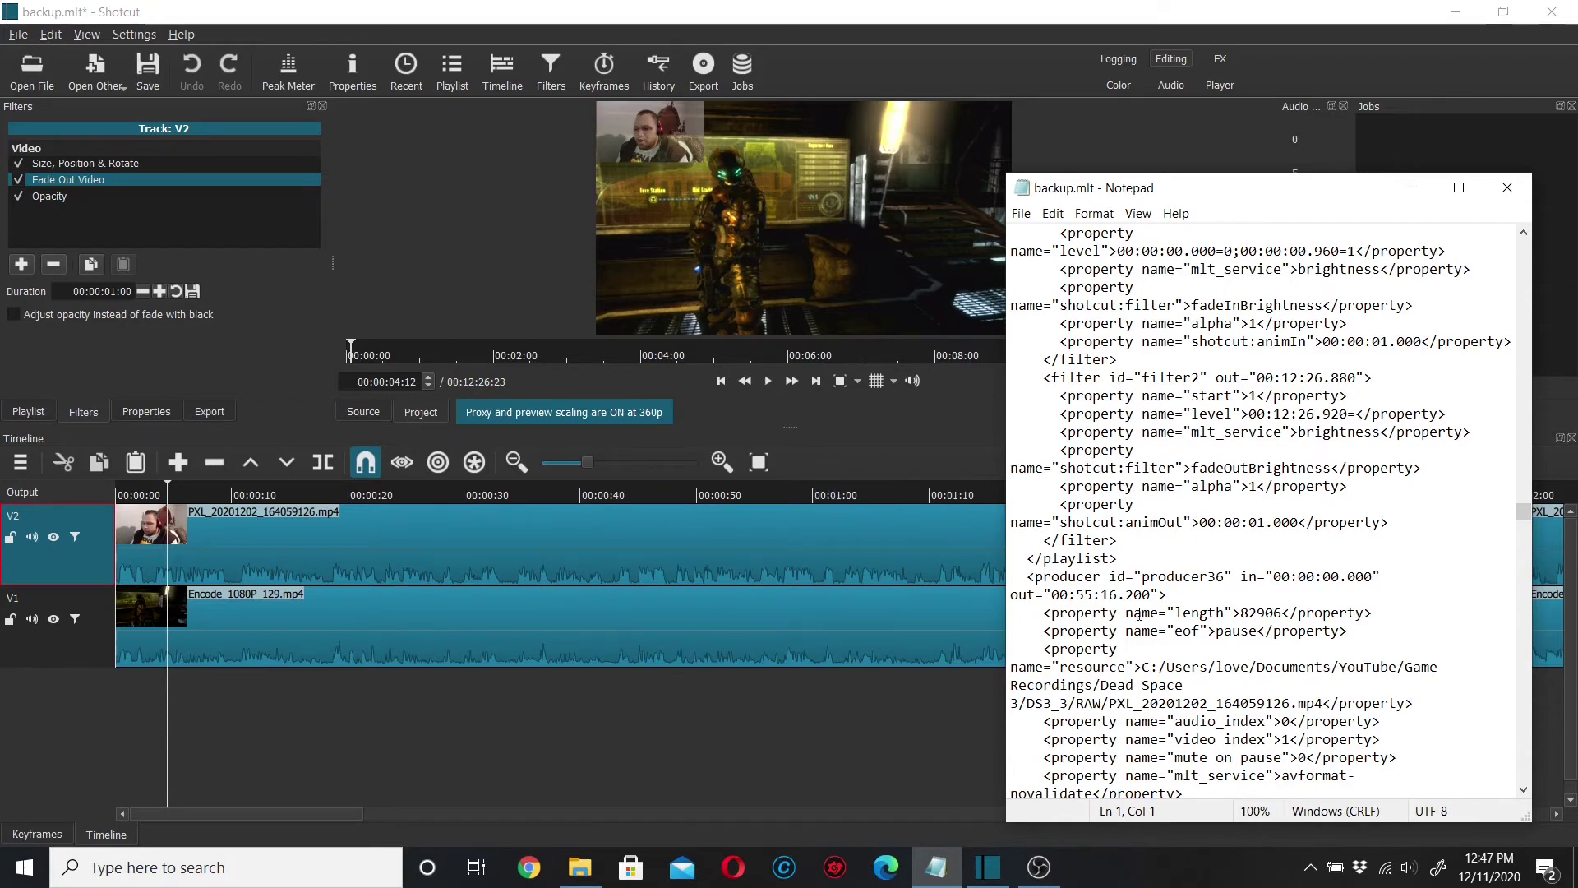
scroll(1102, 464, "up", 7)
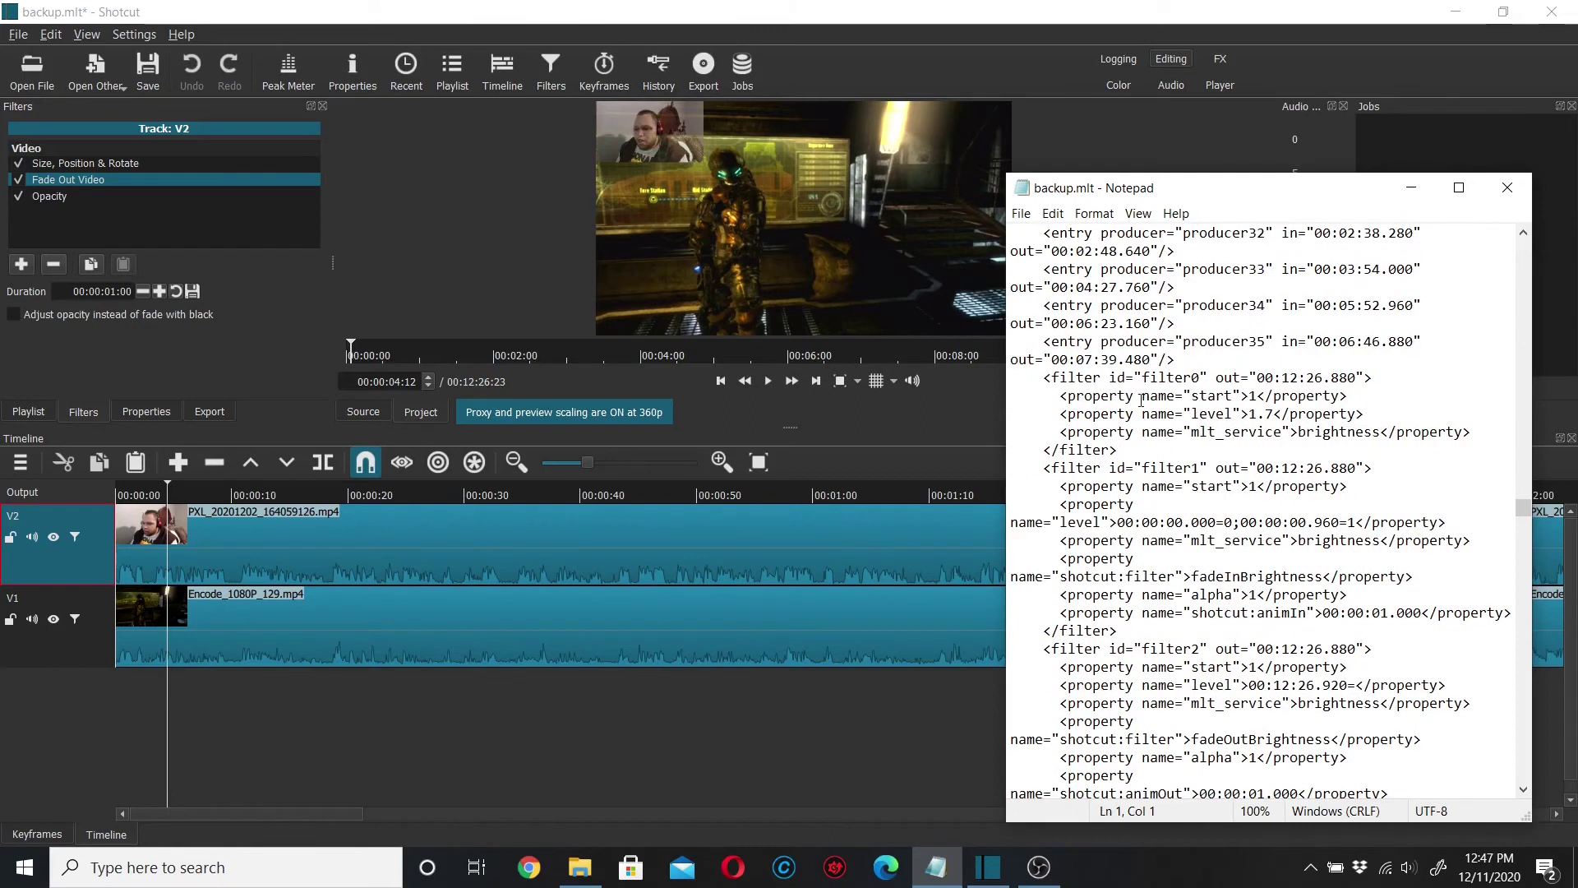
scroll(1097, 442, "down", 1)
Step: Select and delete the filter0–filter2 blocks in backup.mlt, then remove the leftover blank line
left_click_drag(1044, 432, 1129, 700)
scroll(1068, 450, "down", 1)
scroll(1215, 494, "down", 2)
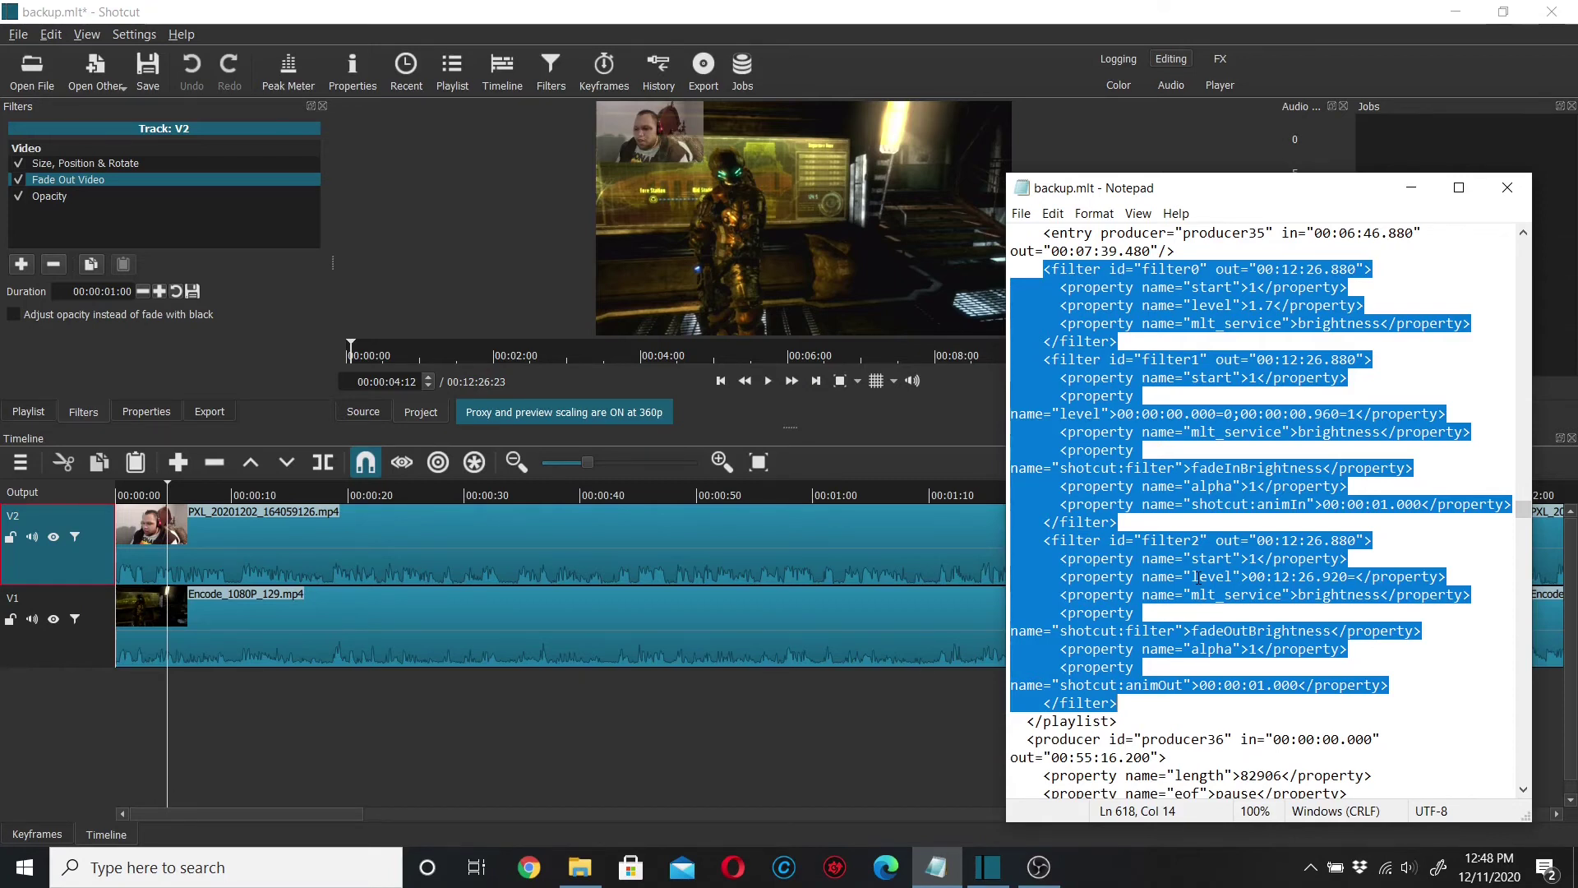
key("Delete")
key("BackSpace")
key("BackSpace")
key("BackSpace")
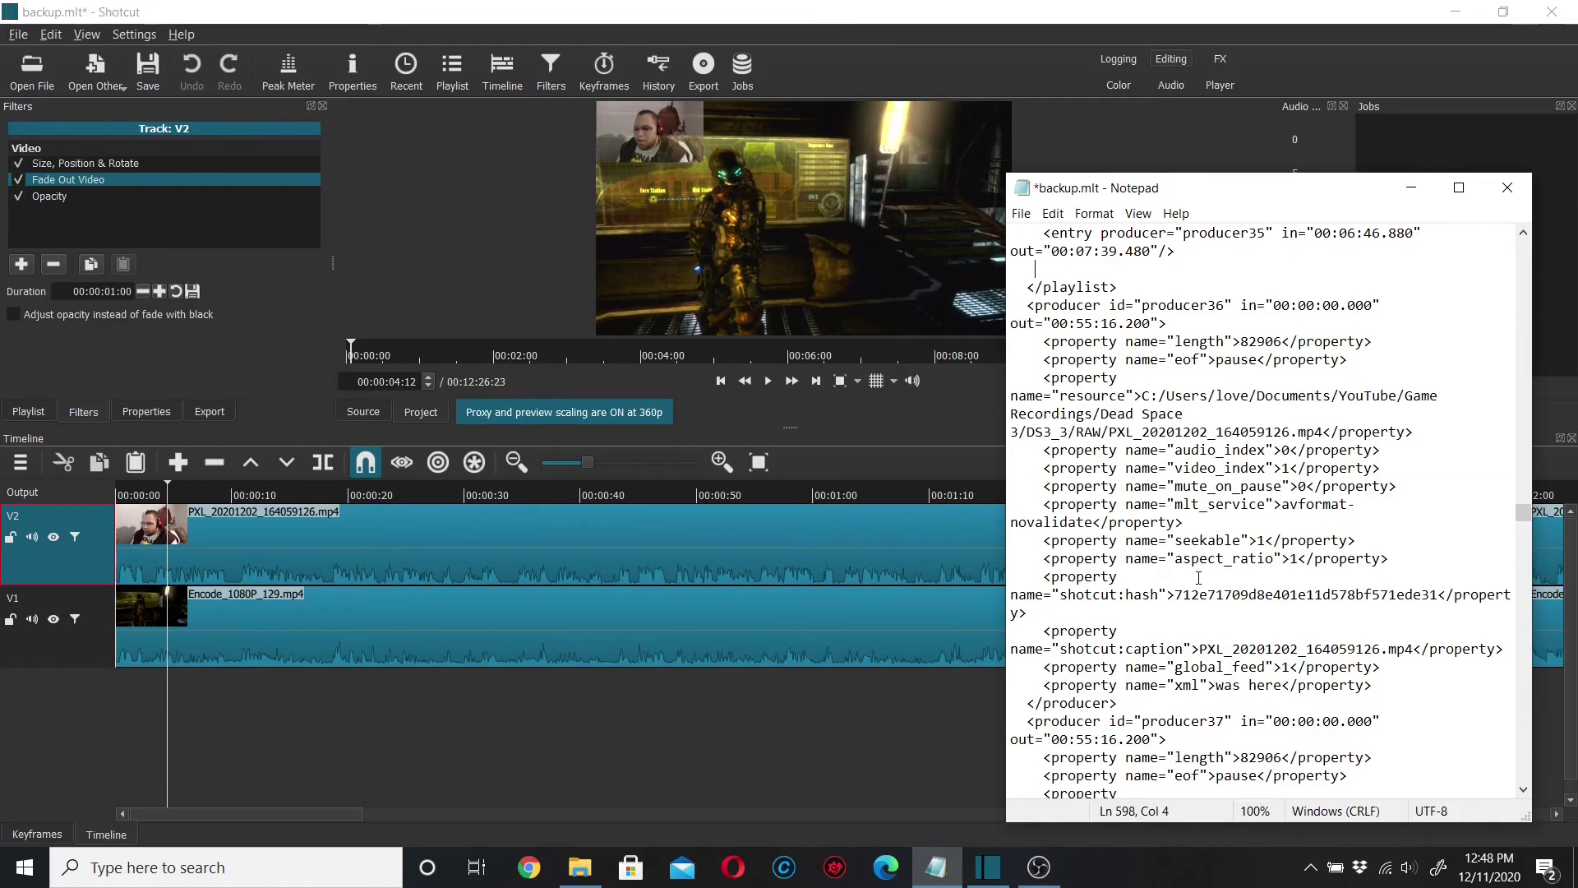
key("BackSpace")
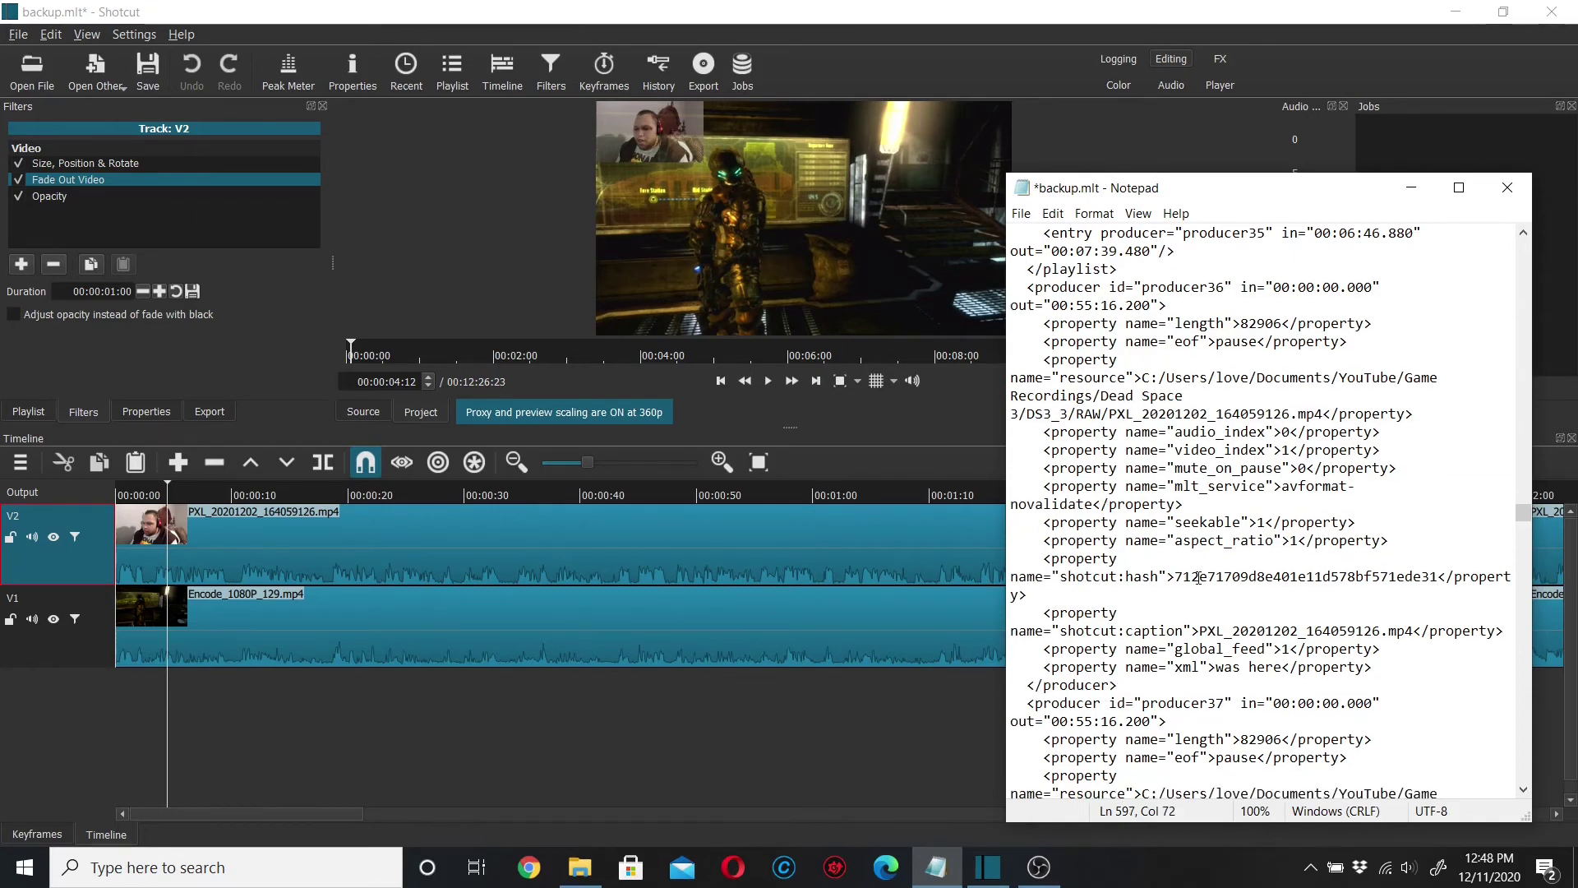
Step: Save the edited text as backup2.mlt in the RAW folder
left_click(1021, 214)
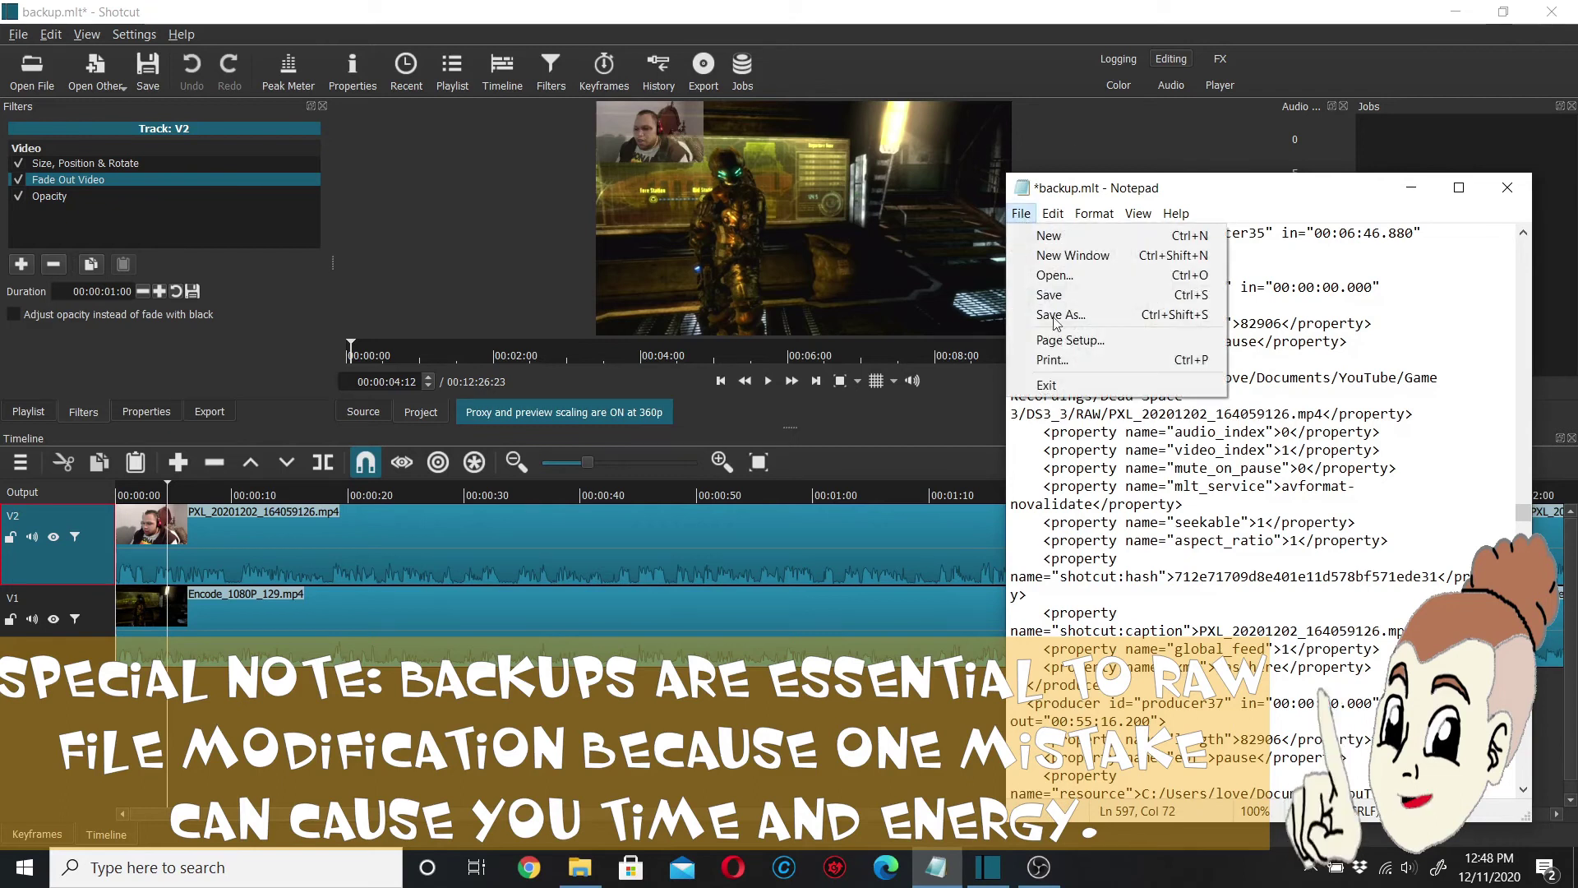
left_click(1057, 316)
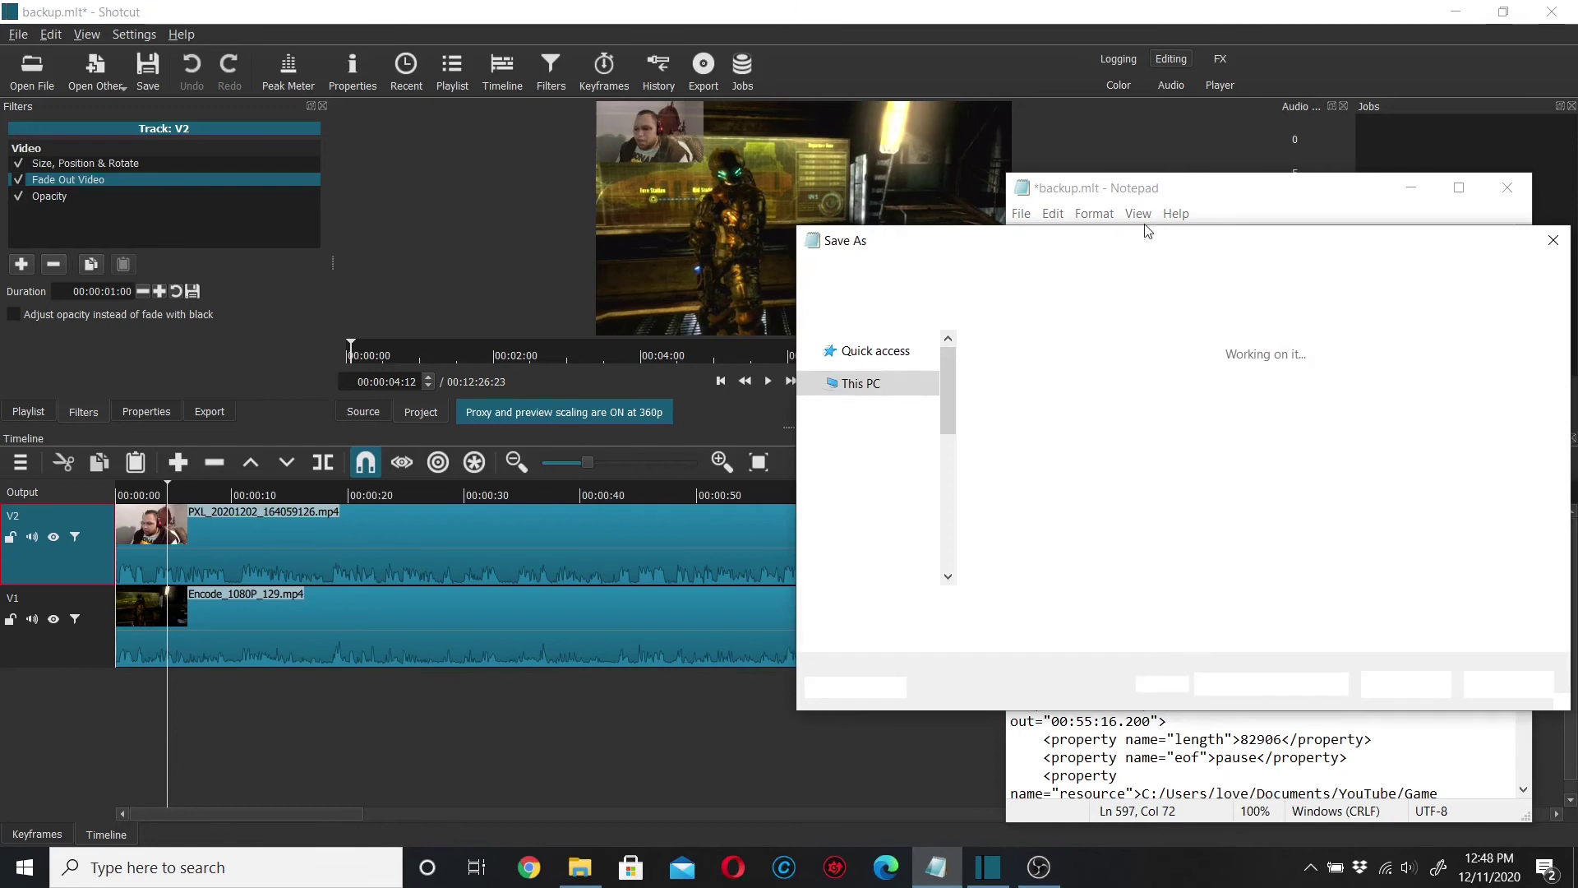
left_click(973, 608)
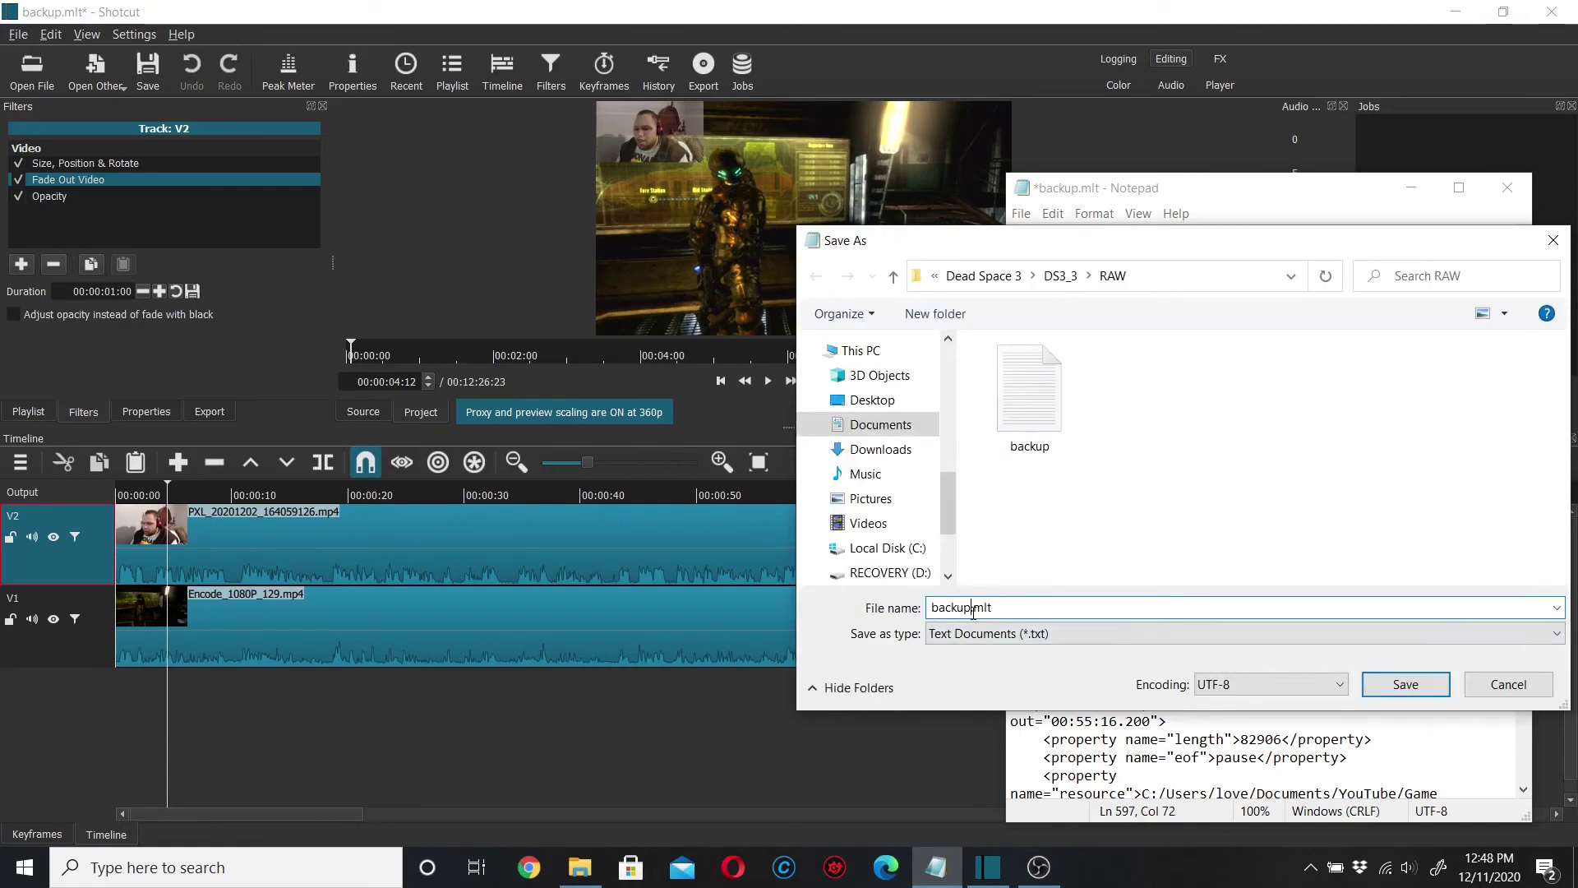
type("2")
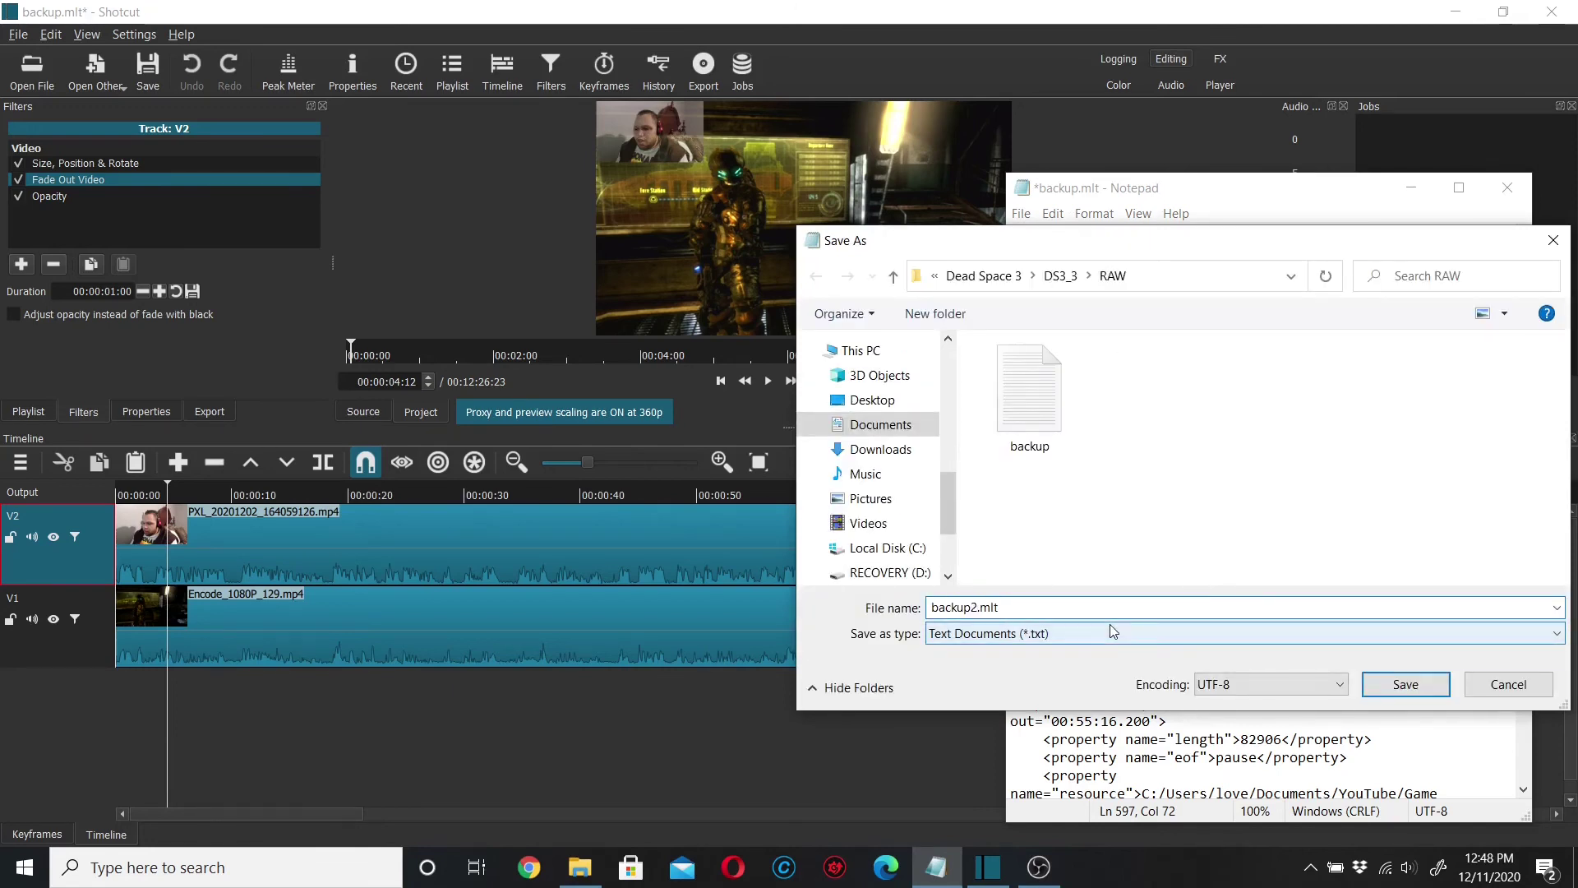
left_click(1403, 682)
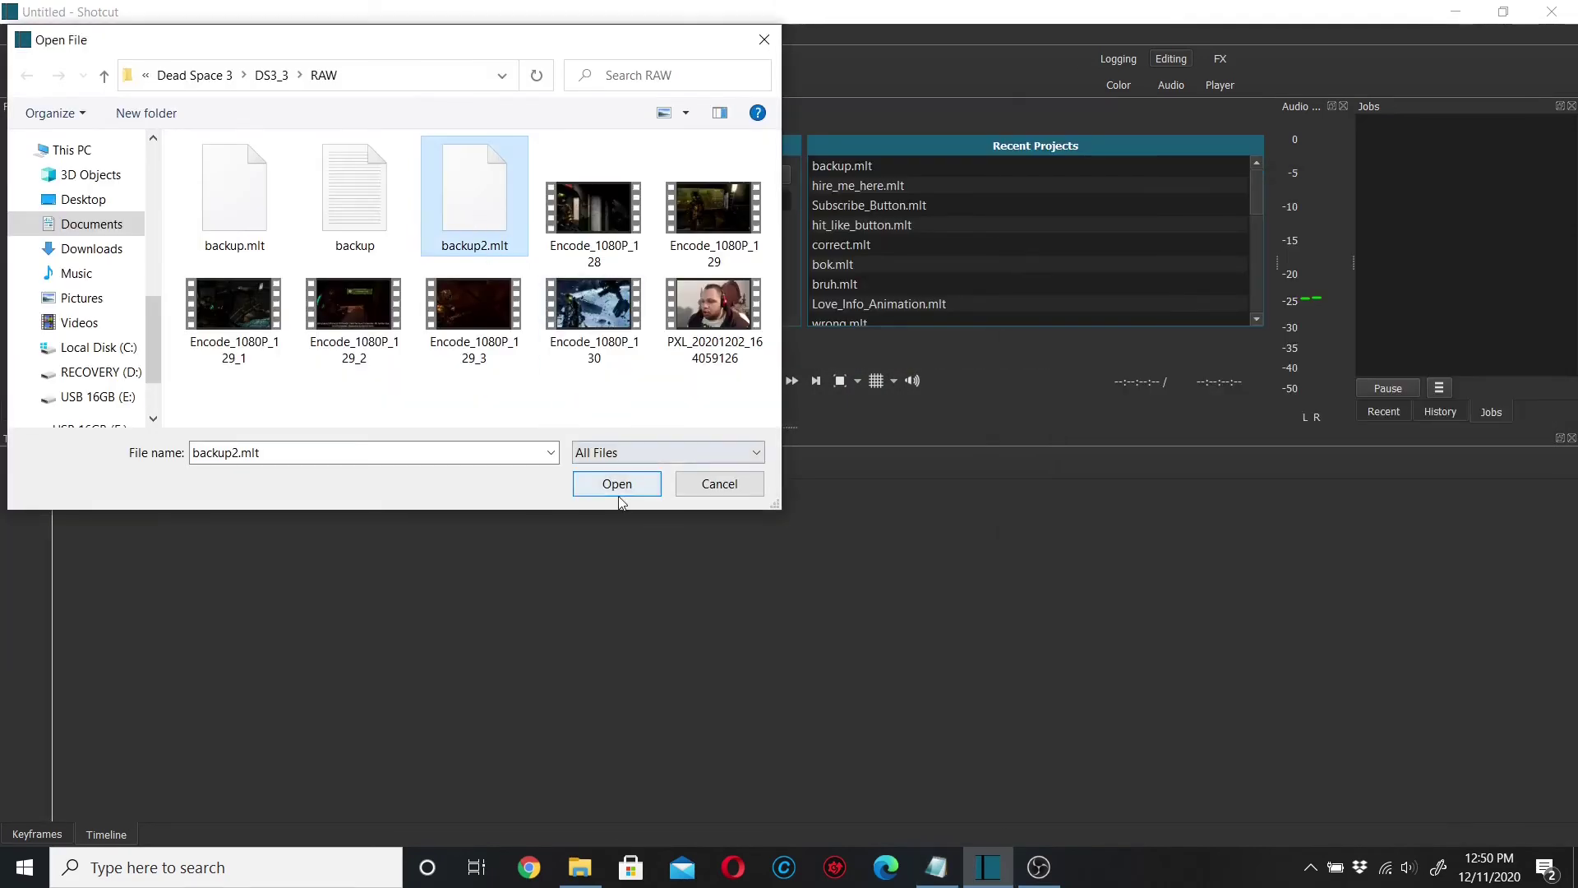
Step: Open backup2.mlt from Shotcut's Open File dialog
left_click(618, 489)
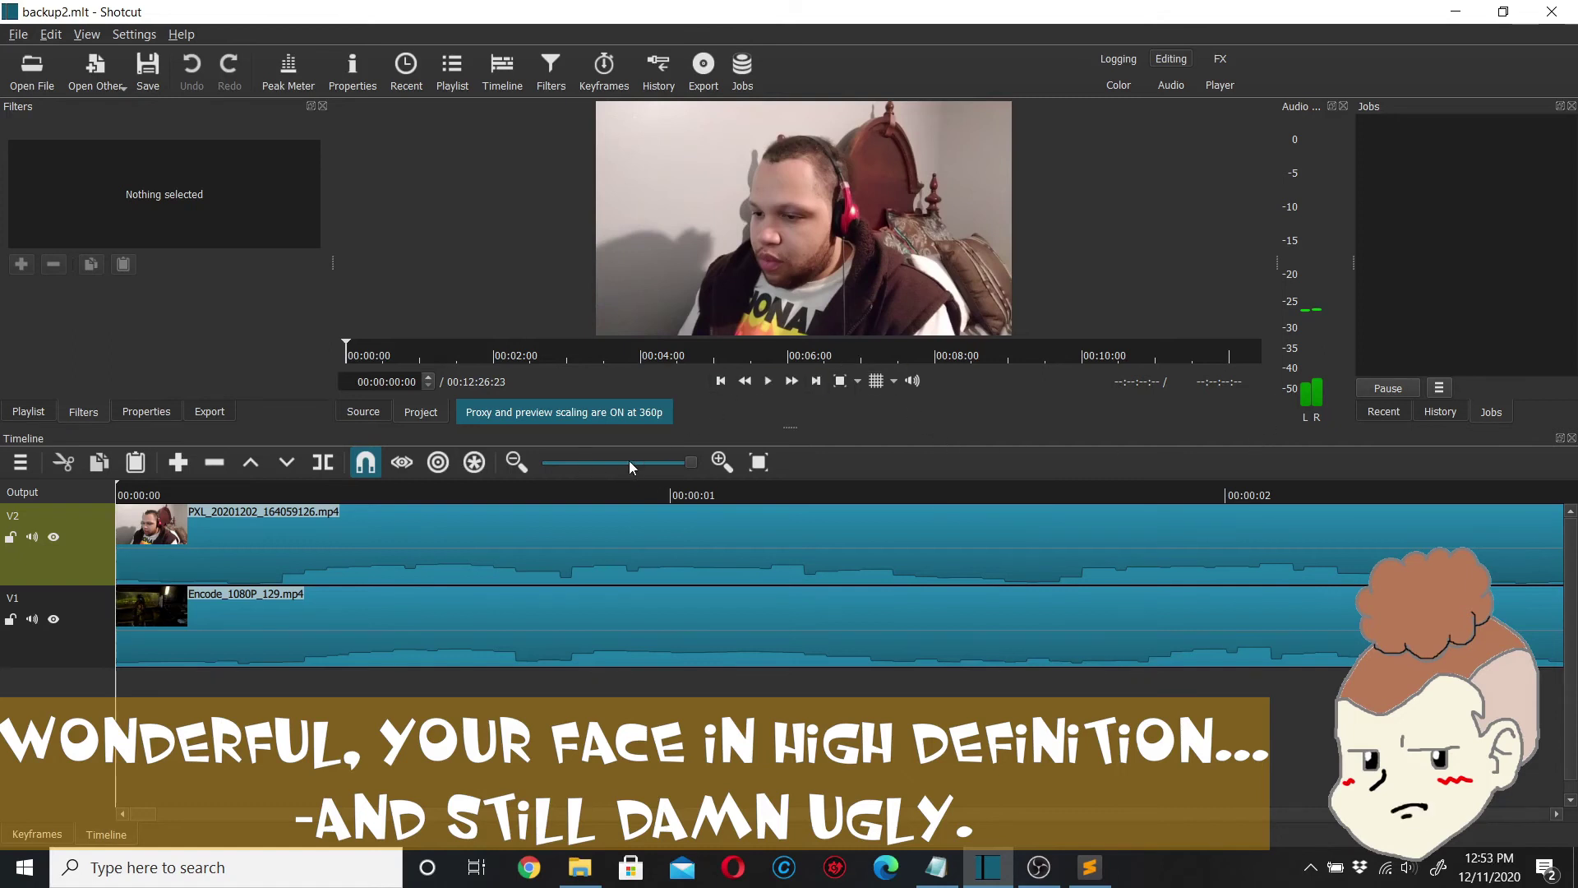
Step: Zoom out the timeline, hide track V2, and play to confirm the V1 gameplay shows
left_click(560, 461)
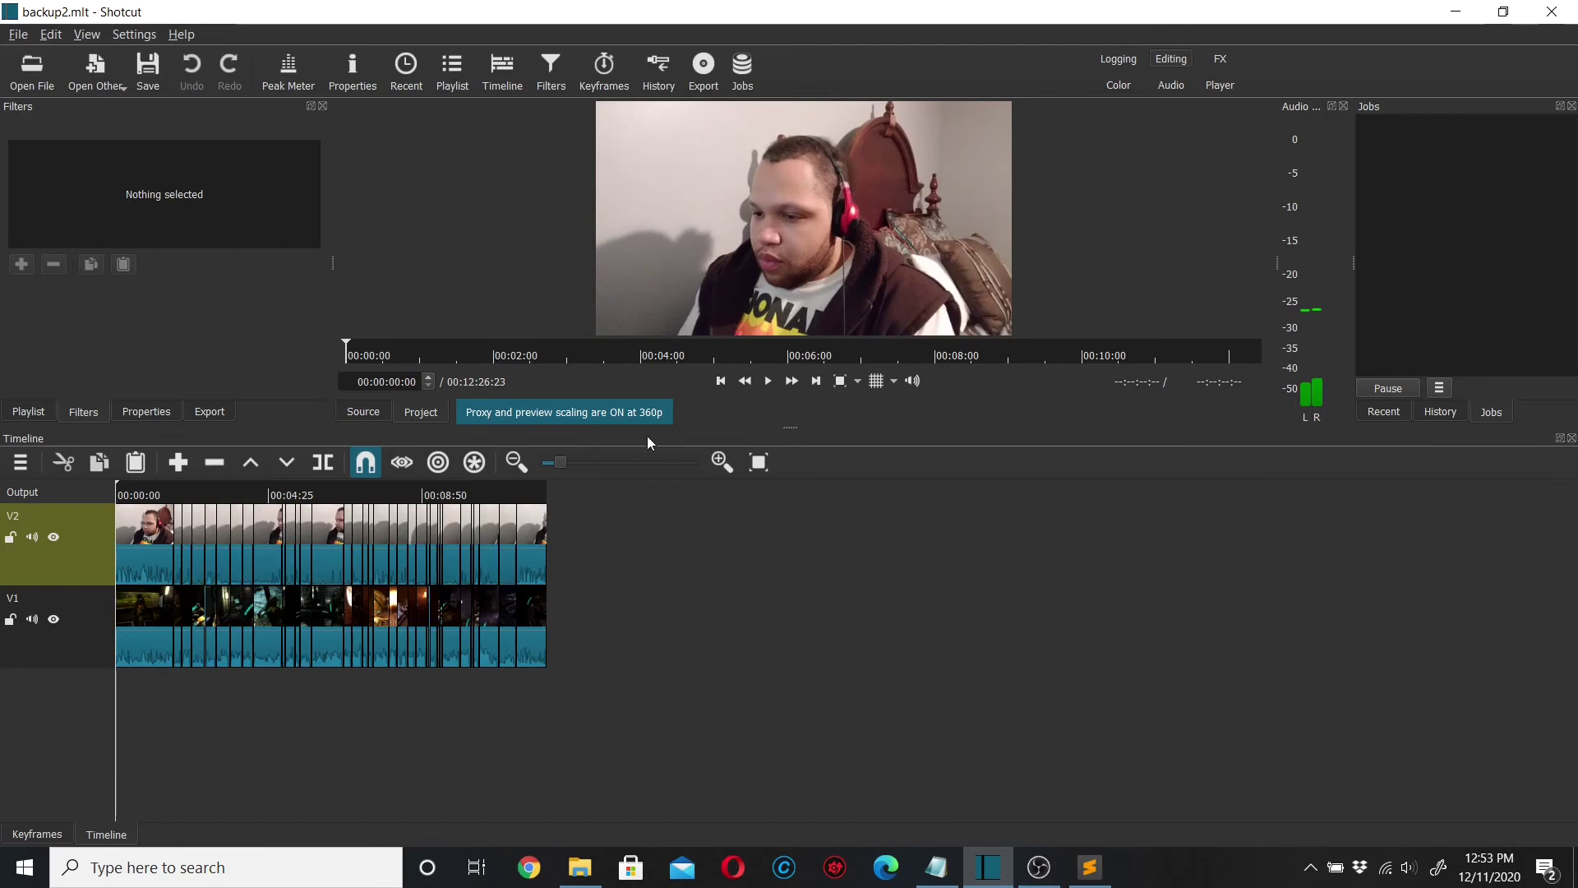
key("space")
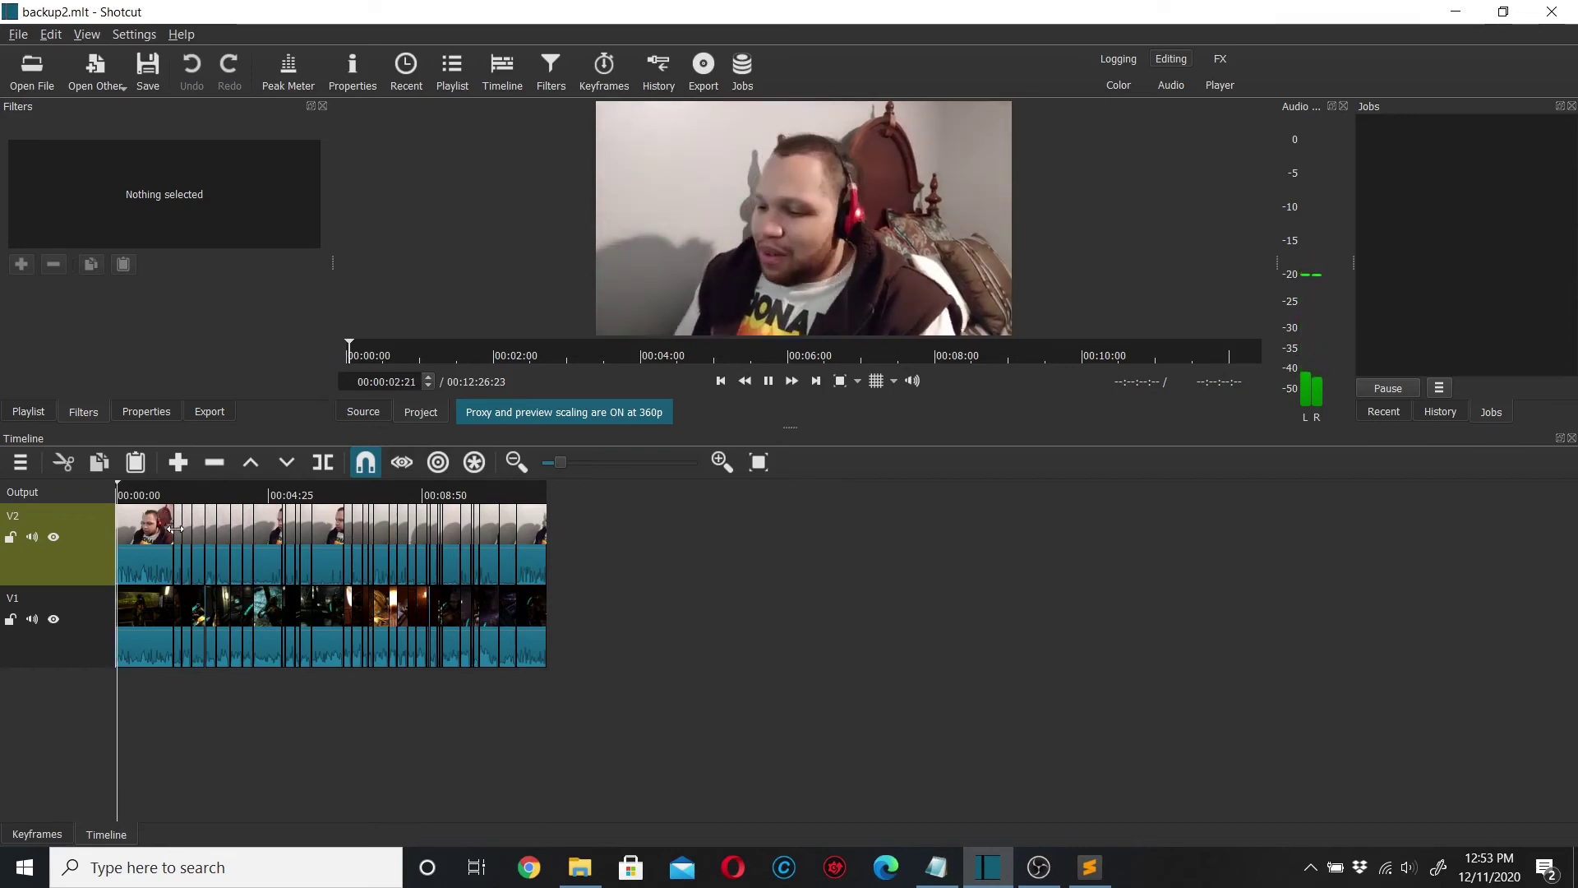
left_click(55, 536)
key("space")
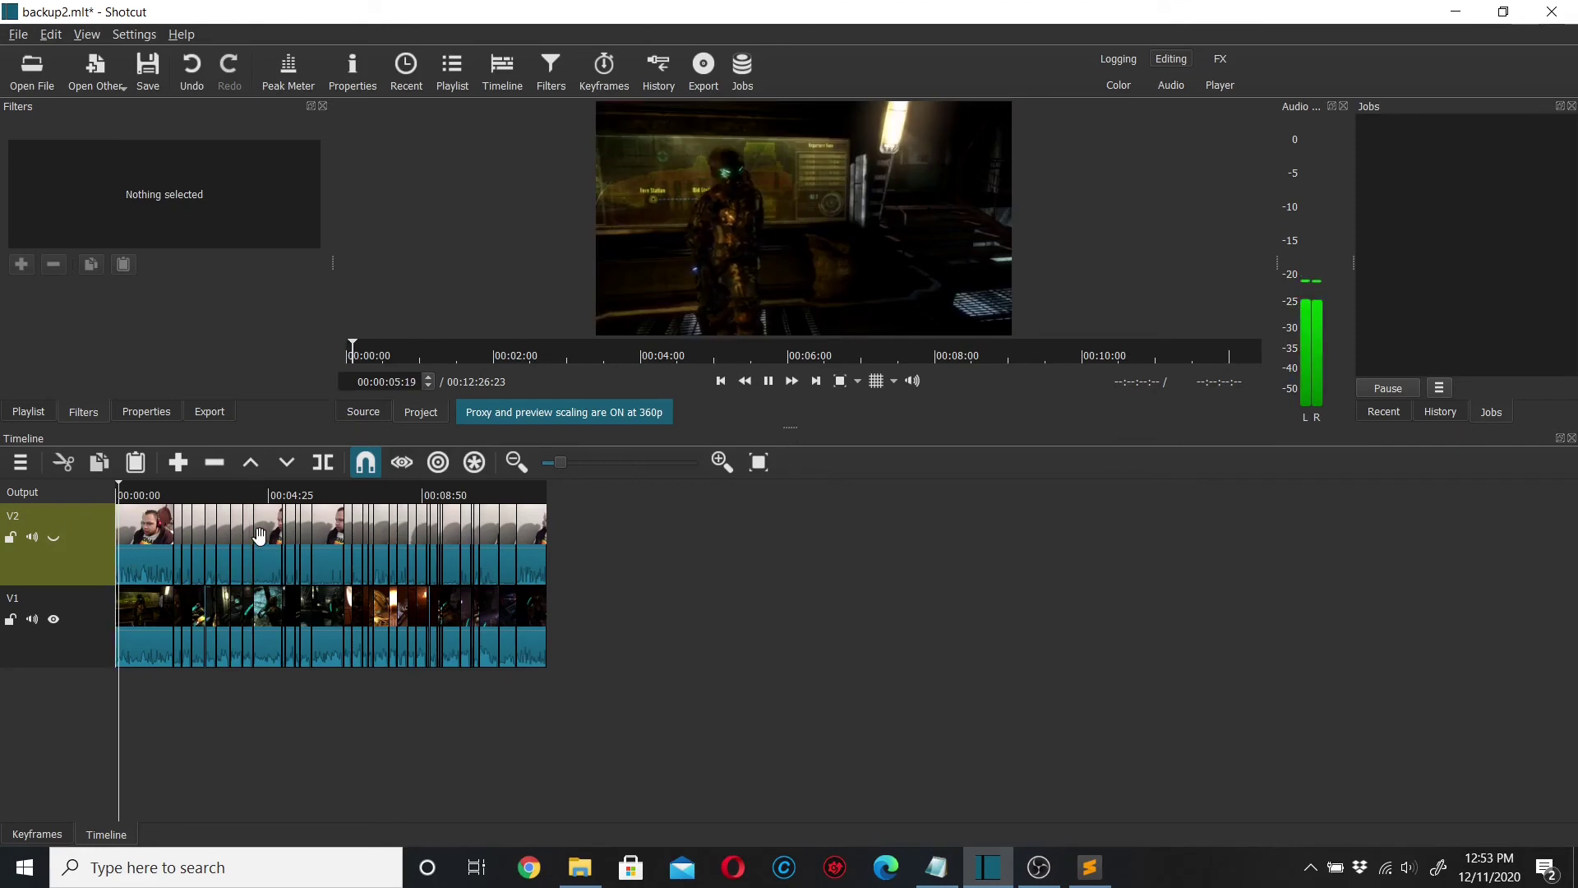
key("space")
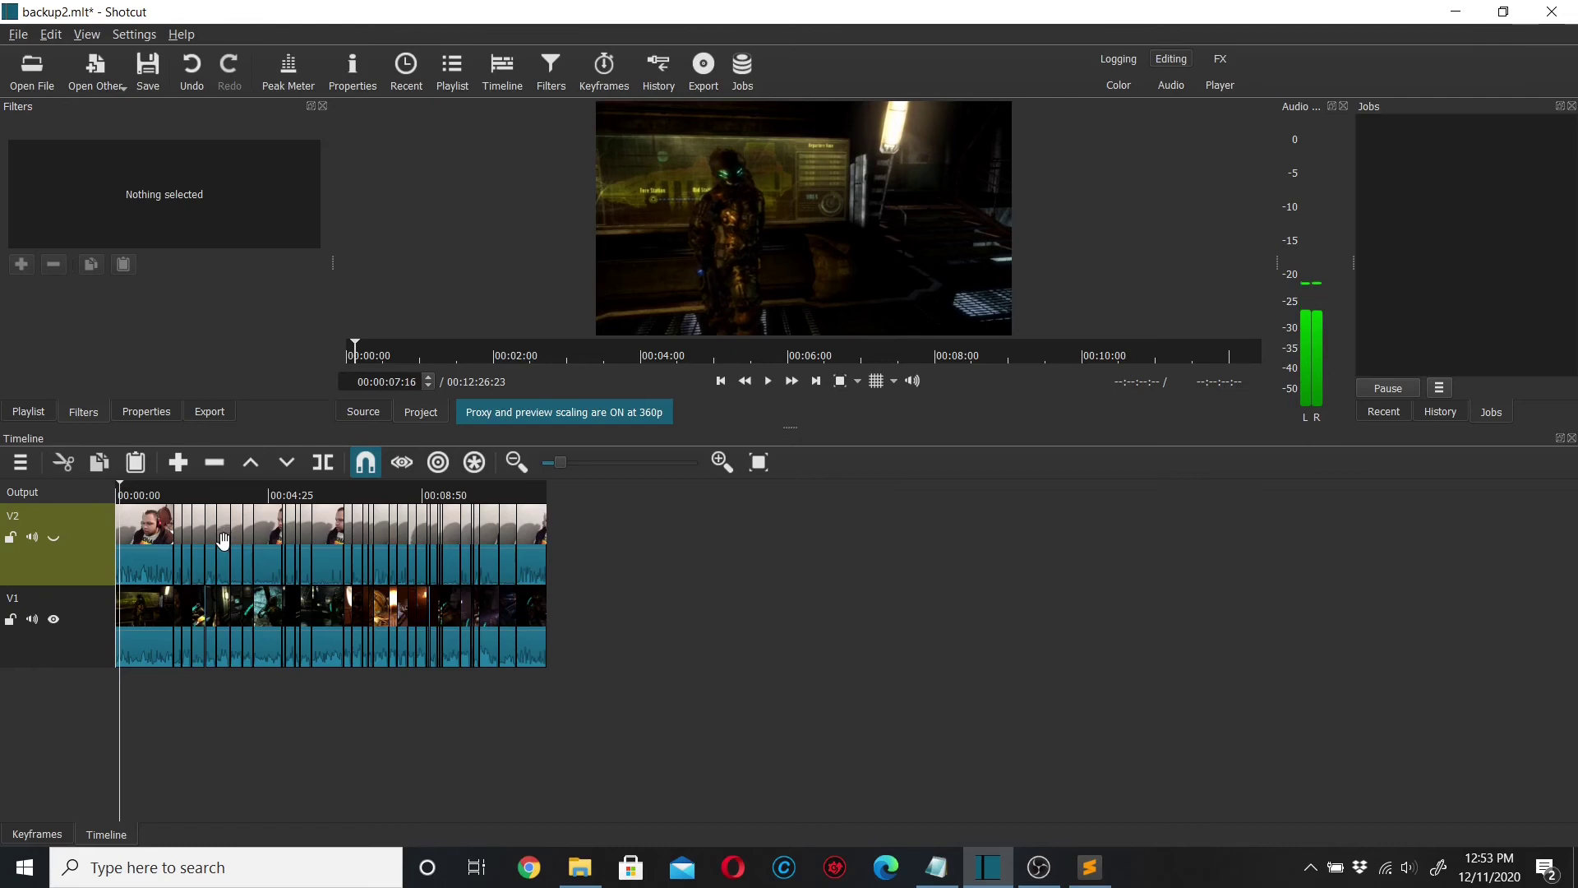